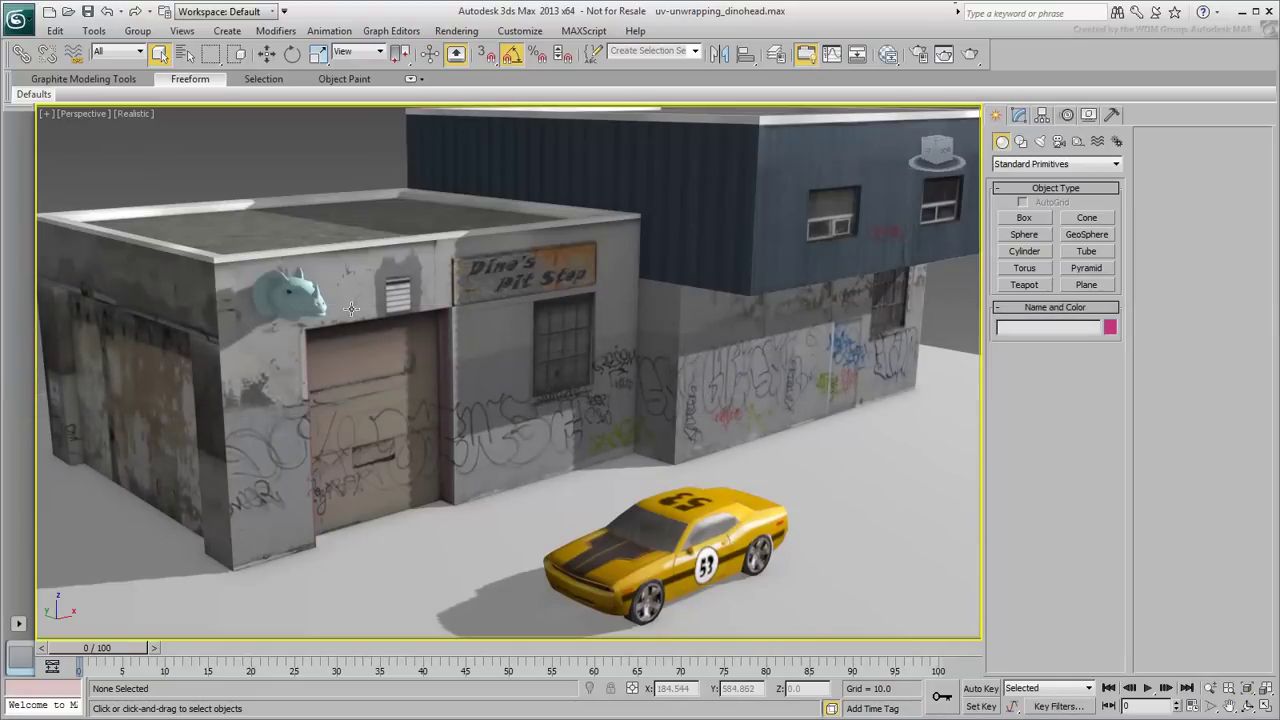
Isolate the Lizard-head object mounted on the building wall and display its edged faces
click(296, 300)
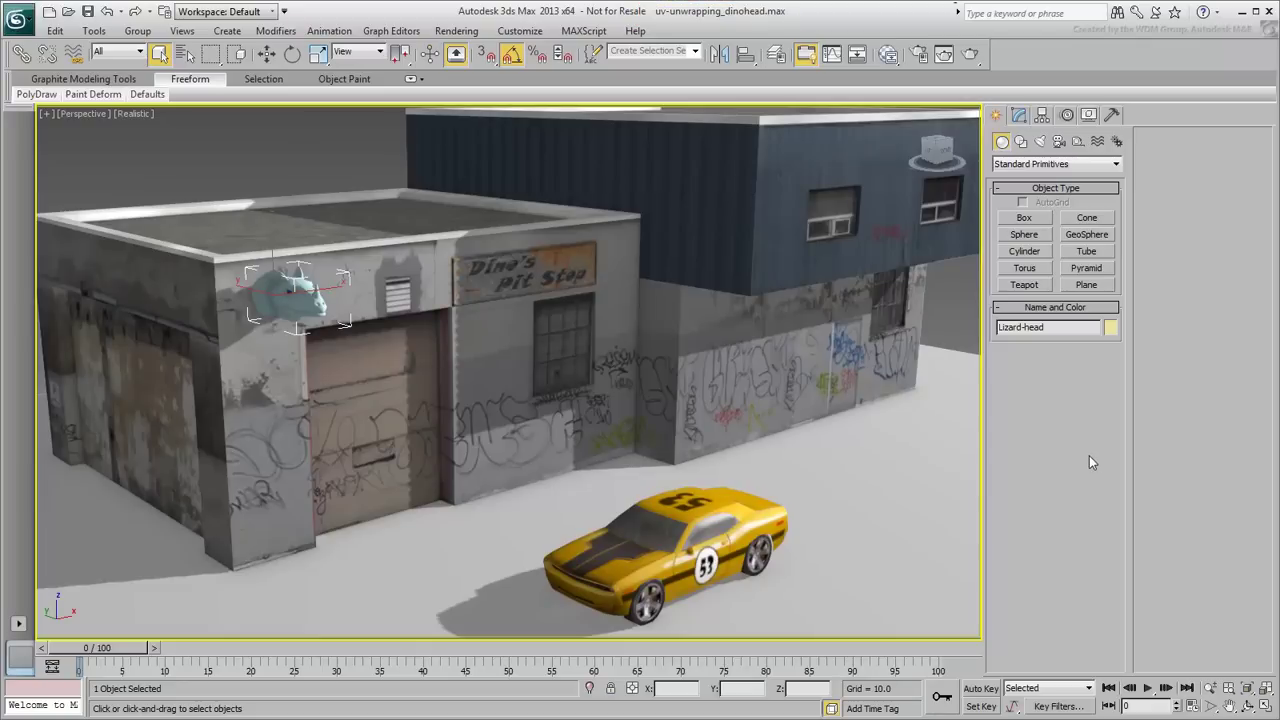
right_click(486, 306)
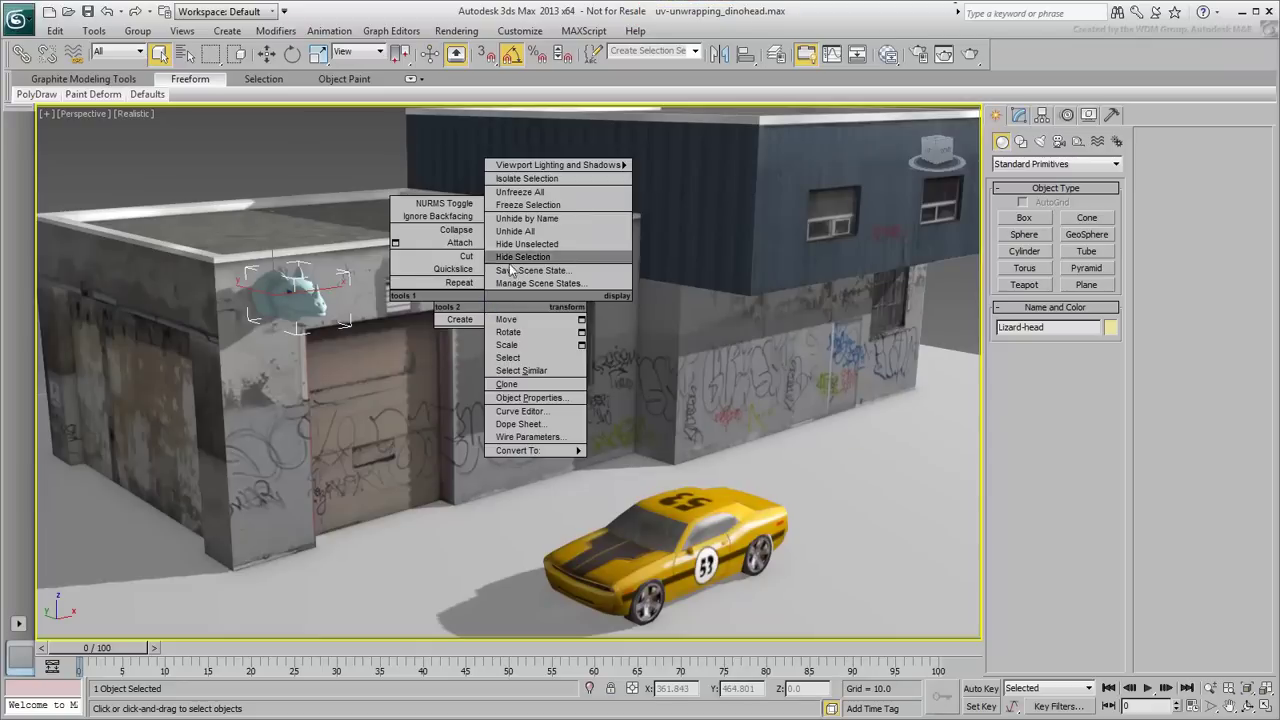
click(545, 182)
key(F4)
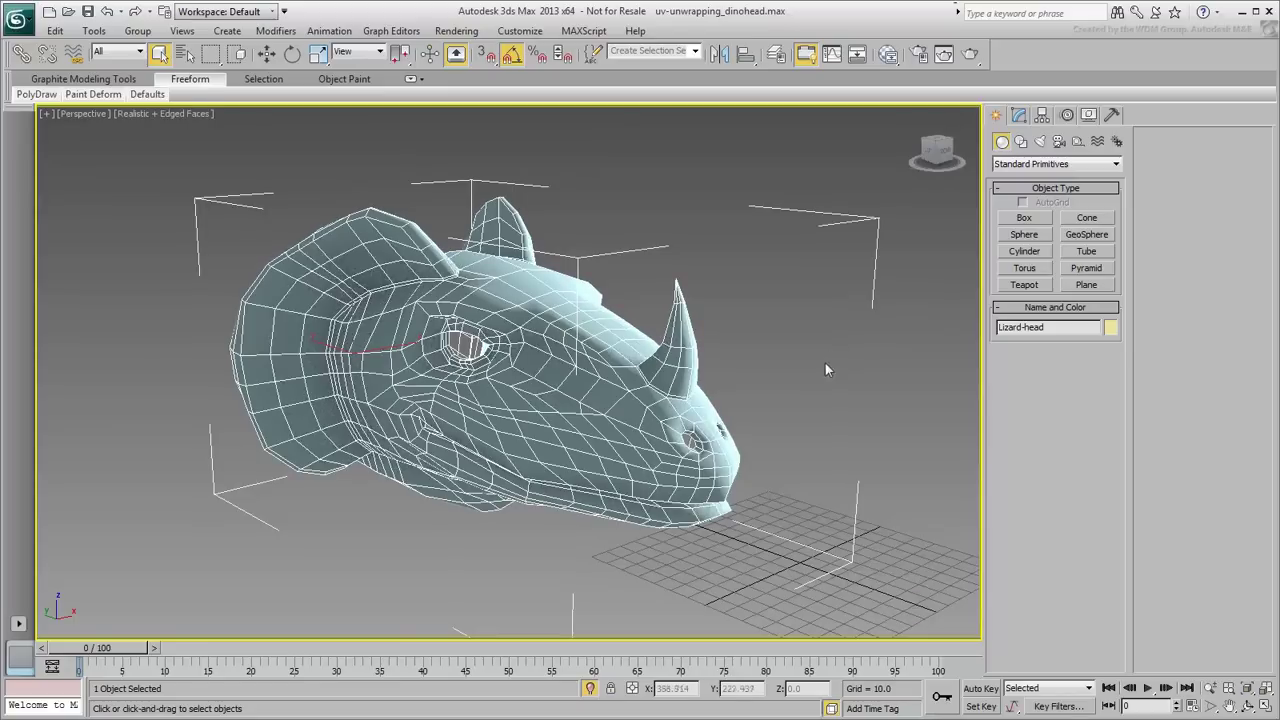
mouse_move(592, 447)
alt+middle_down()
mouse_move(423, 440)
mouse_move(623, 453)
mouse_move(690, 440)
mouse_move(740, 408)
alt+middle_up()
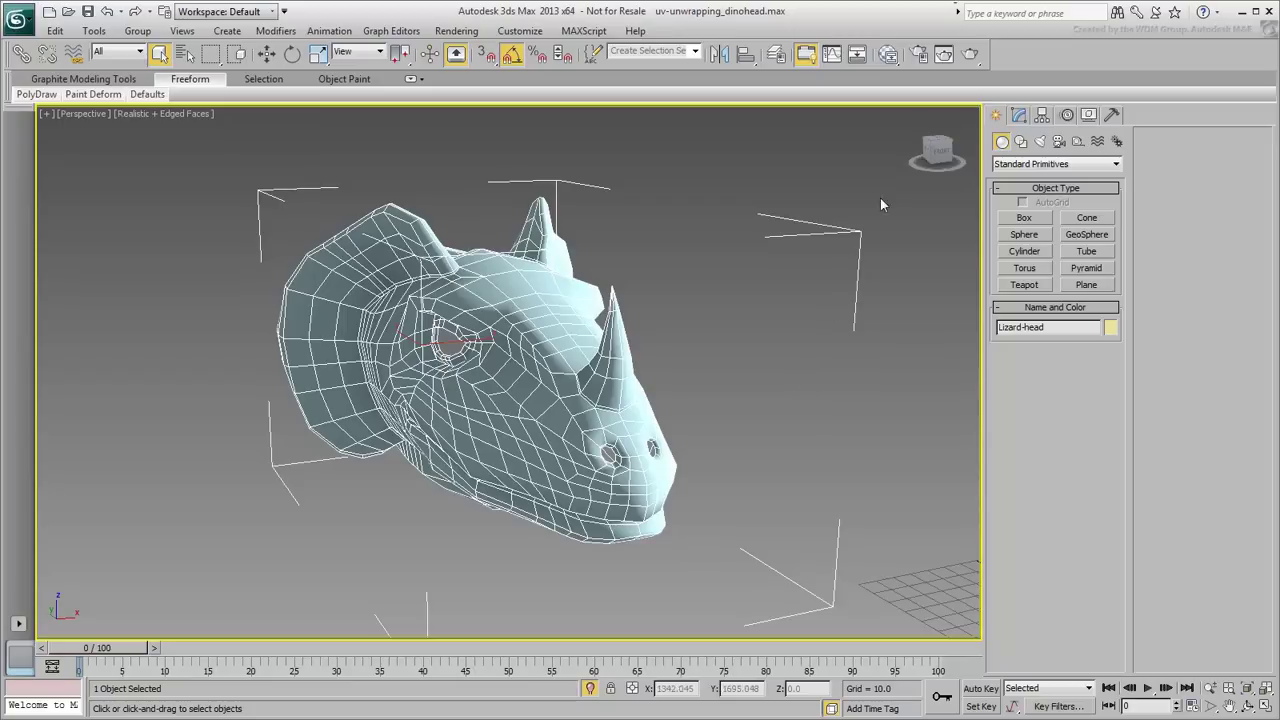
Add a Checker map to the Diffuse Color of the Dino Head material in the Slate Material Editor
click(888, 54)
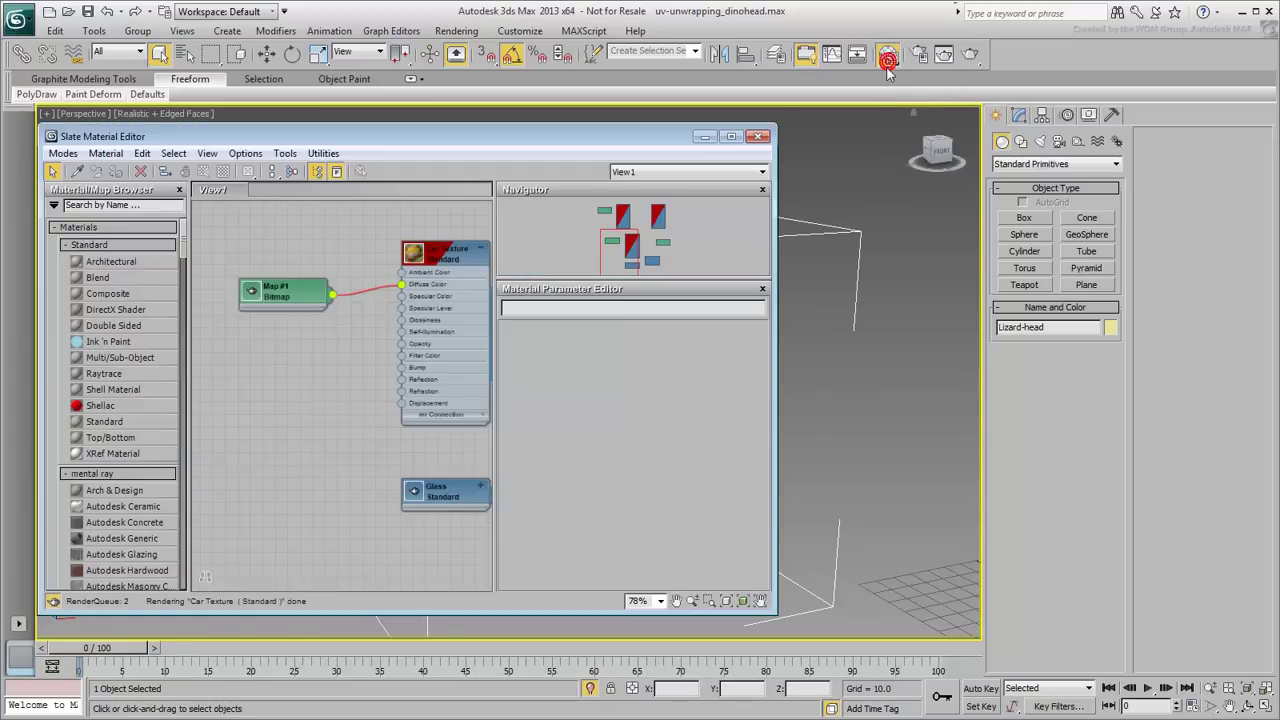
middle_drag(421, 321, 413, 441)
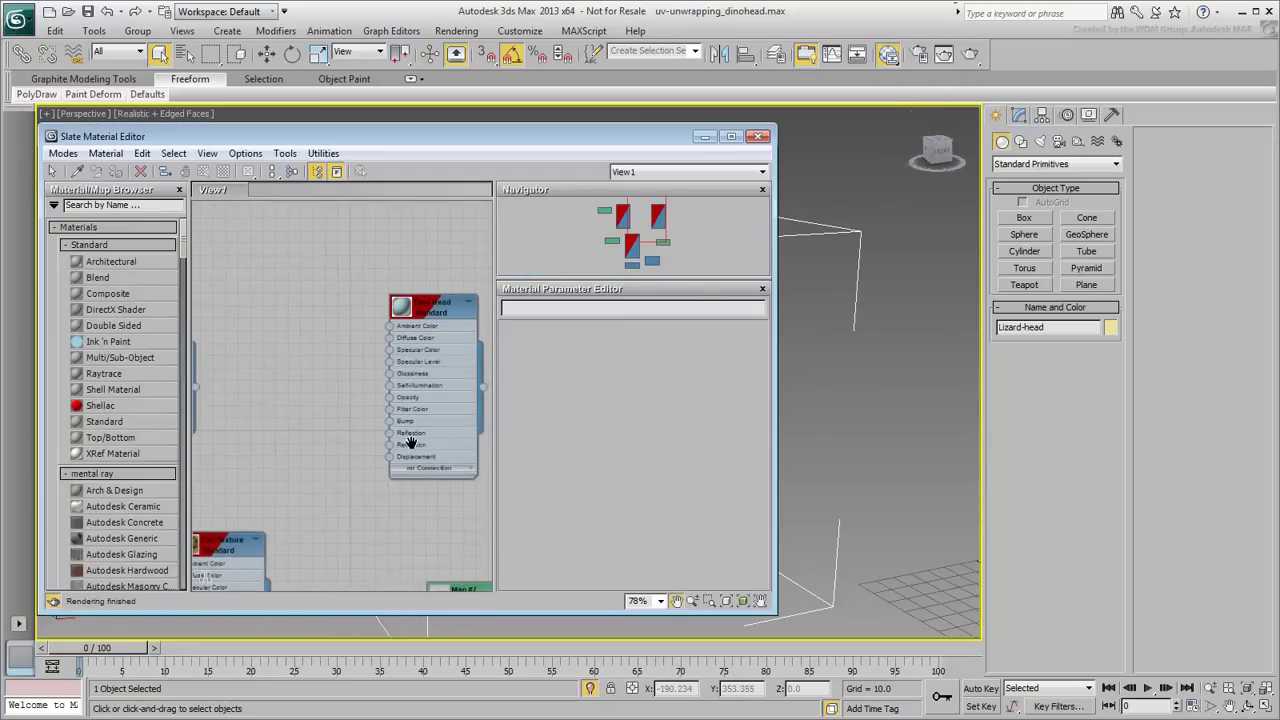
double_click(438, 304)
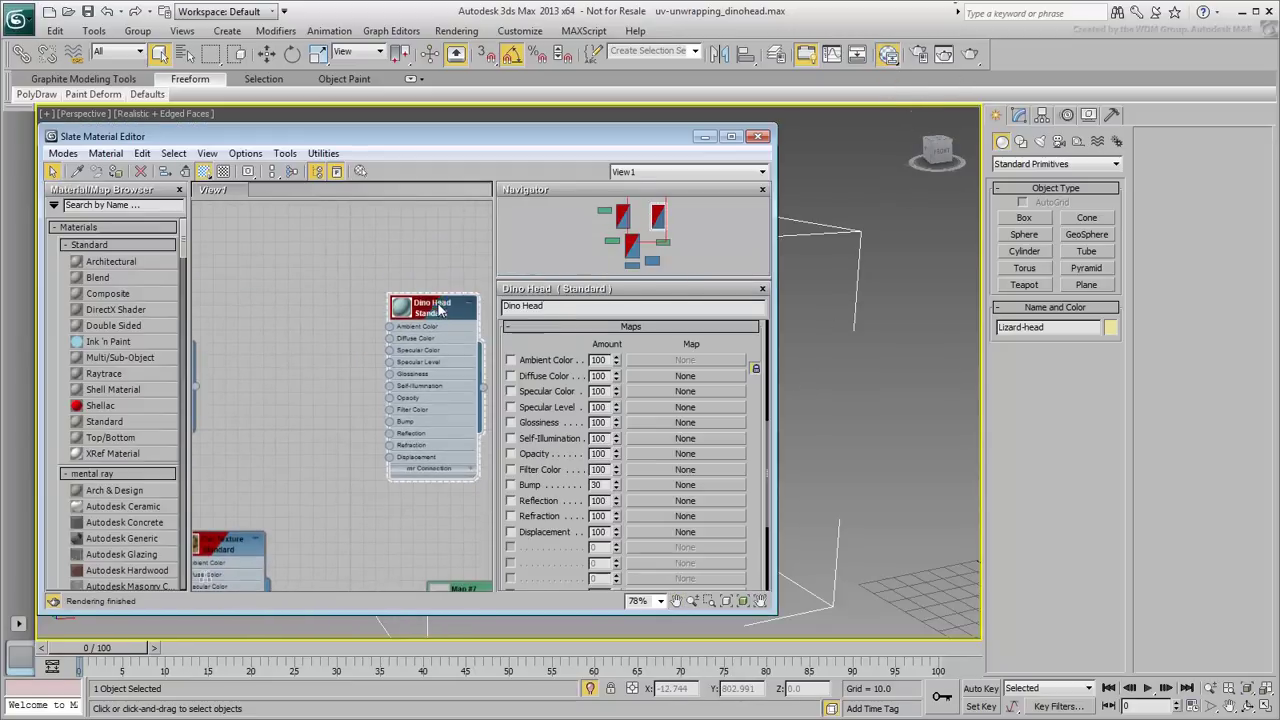
drag(390, 341, 331, 303)
mouse_move(348, 316)
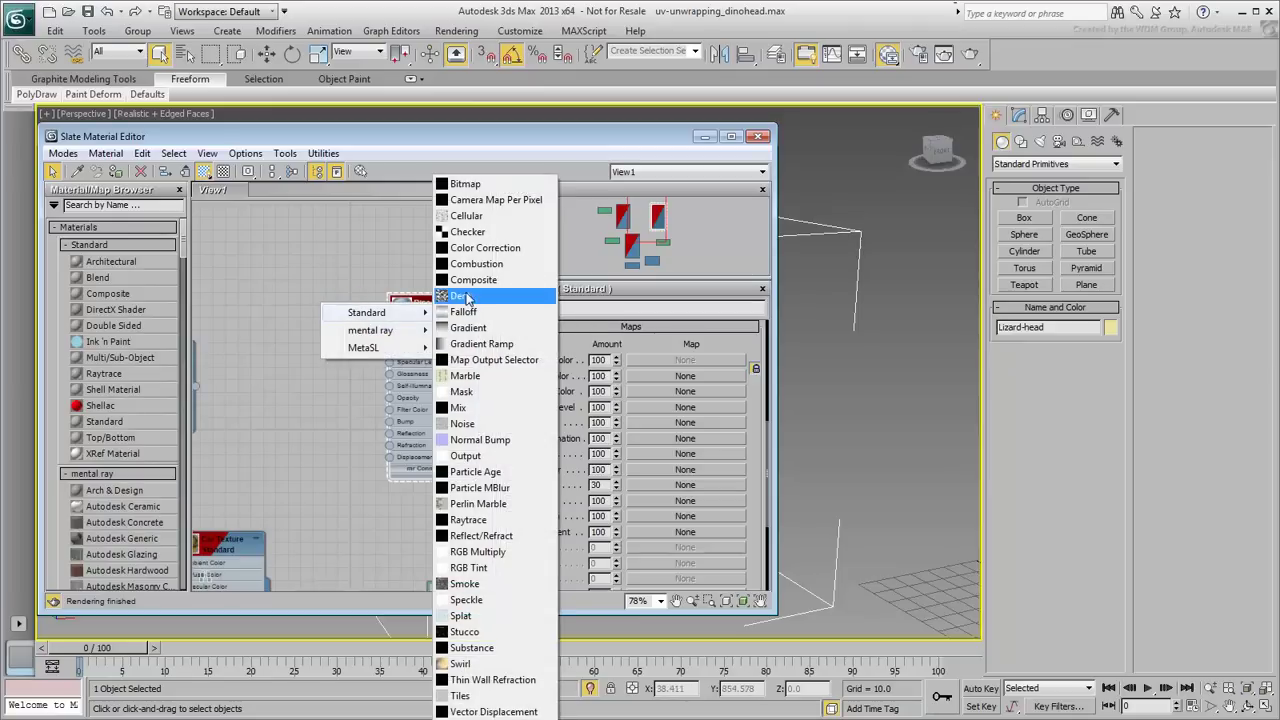
click(468, 231)
drag(316, 322, 290, 296)
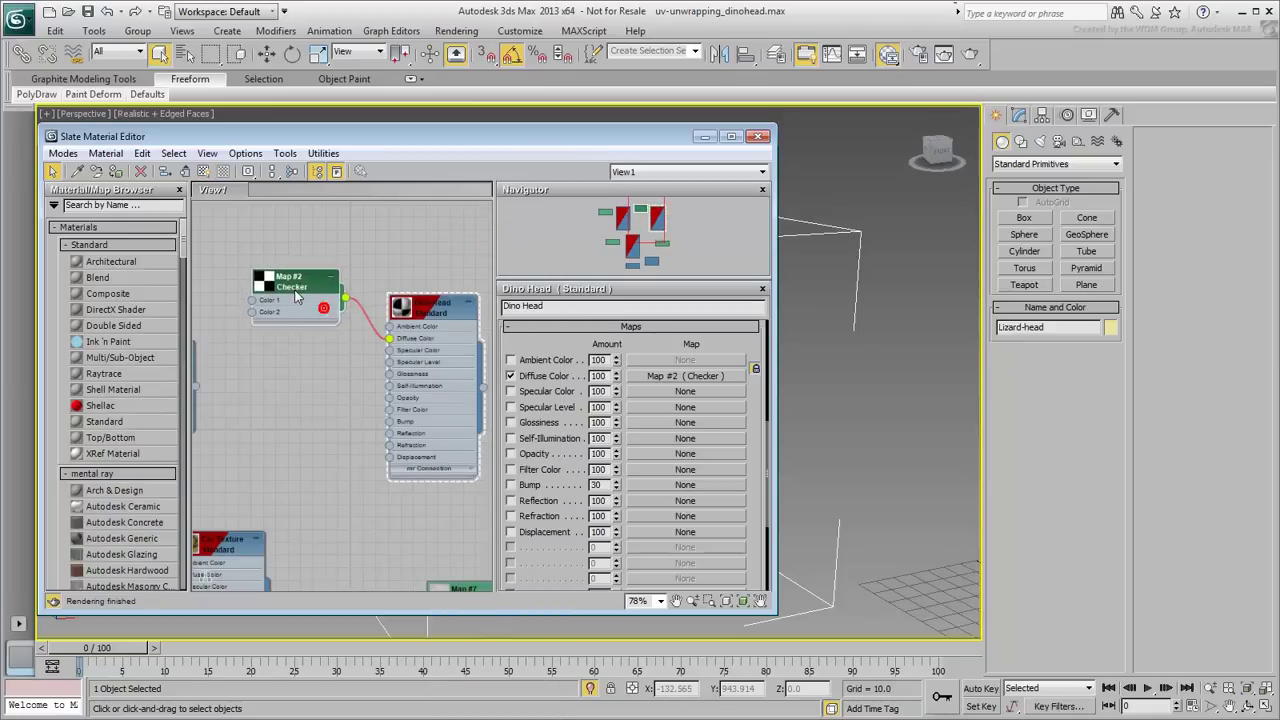
Change the Checker map's Color 1 to dark gray and Color 2 to a pale peach
double_click(298, 300)
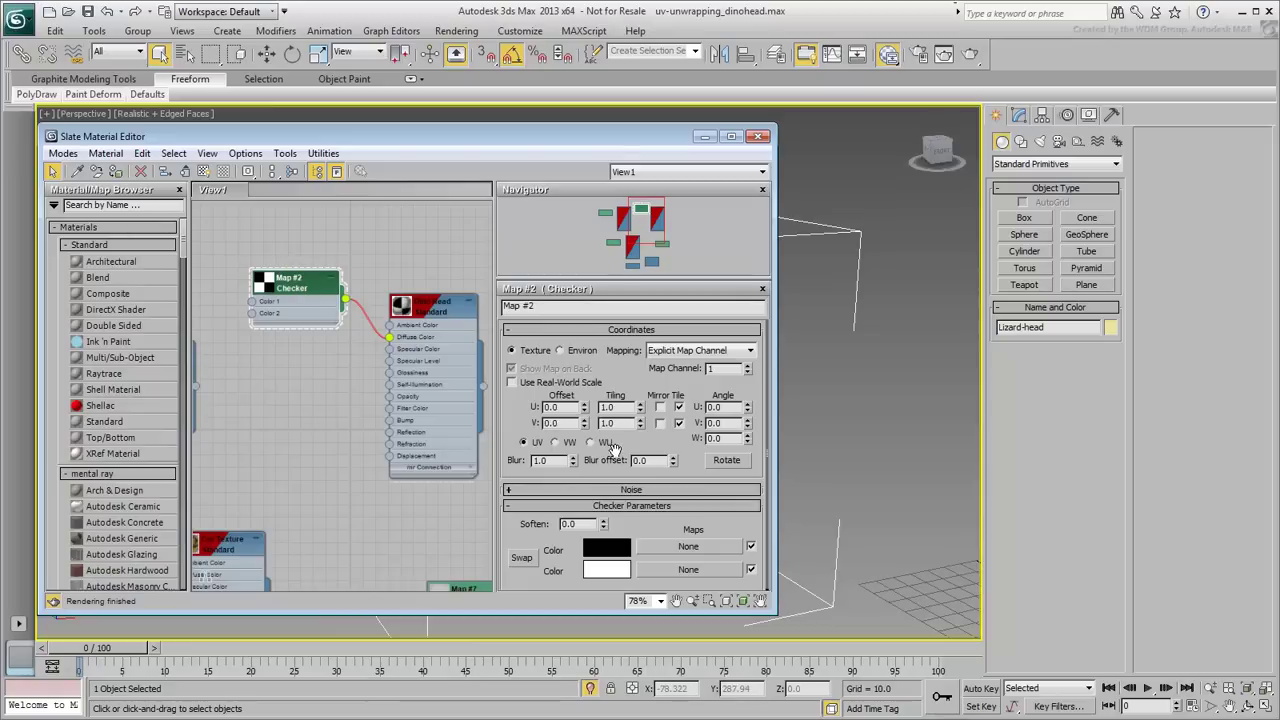
scroll(616, 448, down, 1)
click(608, 549)
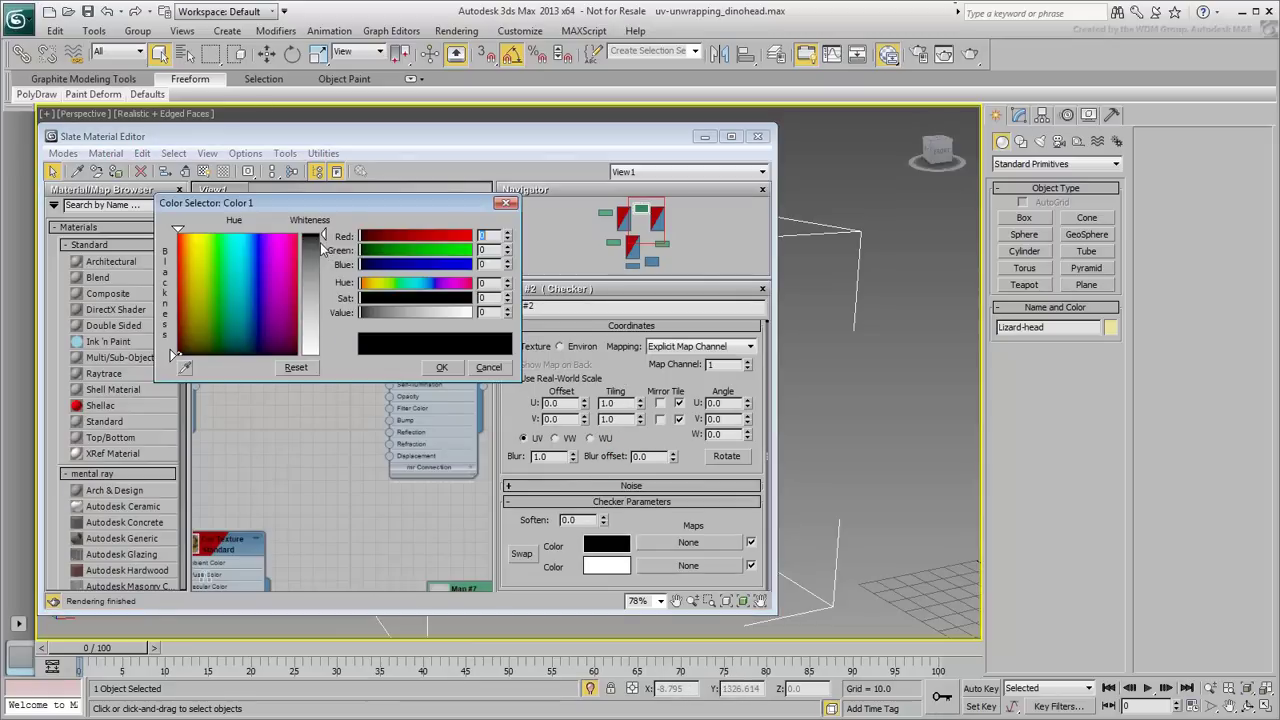
click(609, 566)
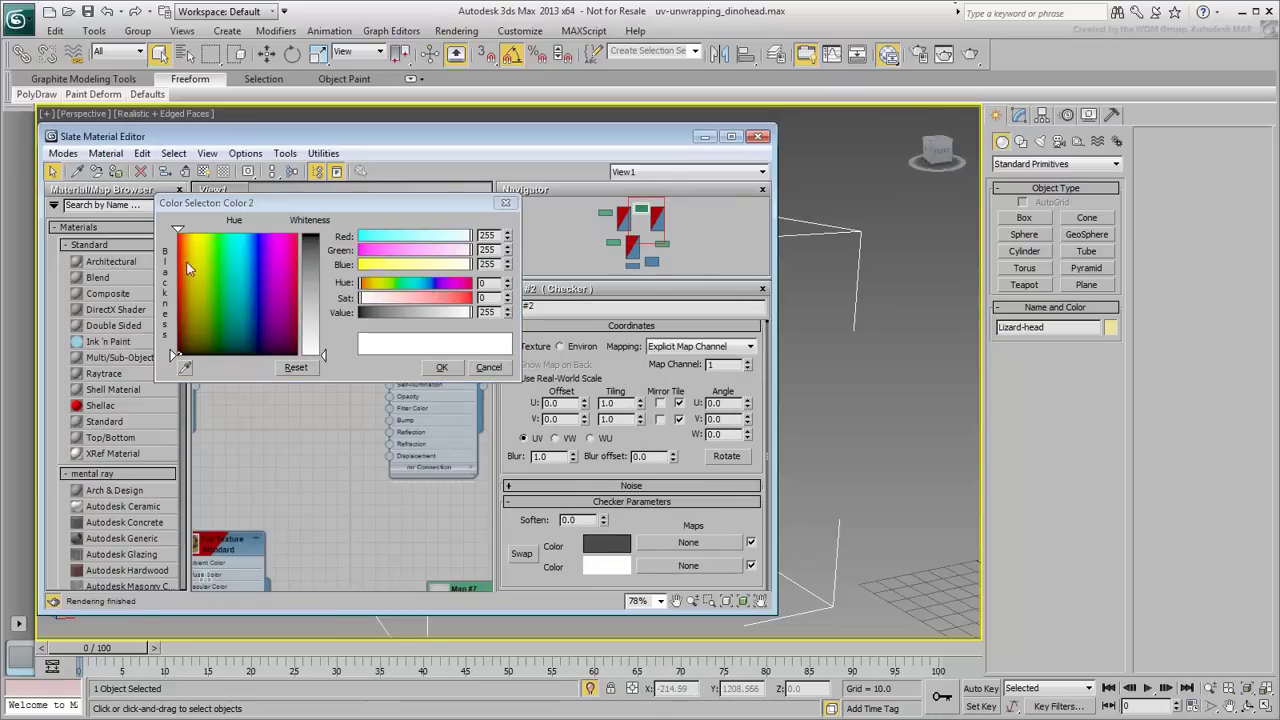
click(186, 273)
drag(321, 352, 318, 290)
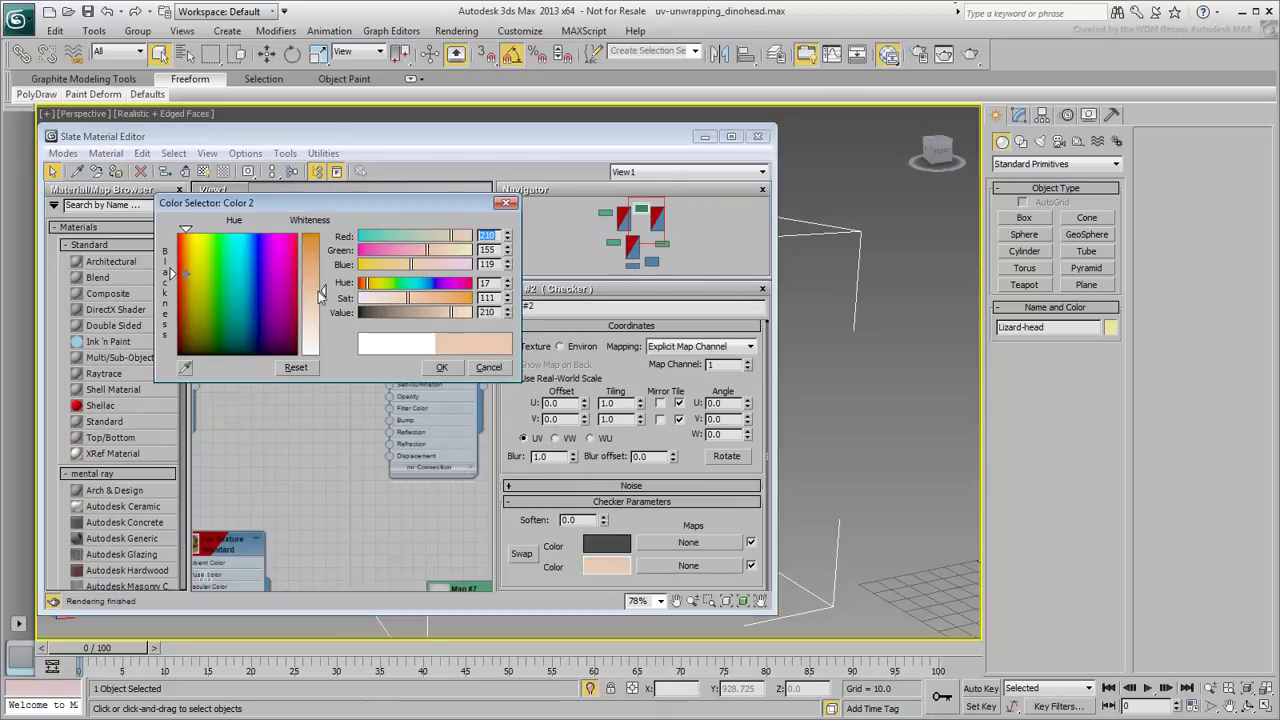
click(442, 367)
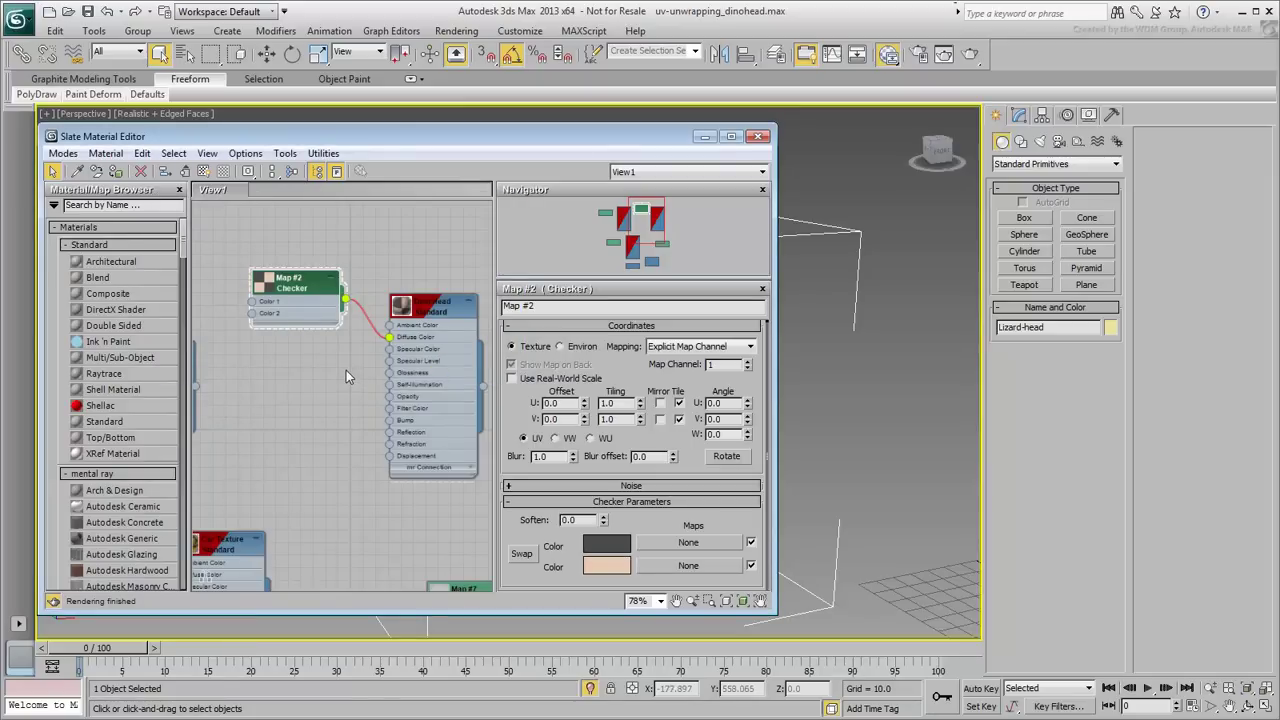
Apply an Unwrap UVW modifier to the Lizard-head object
drag(620, 136, 427, 146)
alt+middle_drag(690, 430, 786, 452)
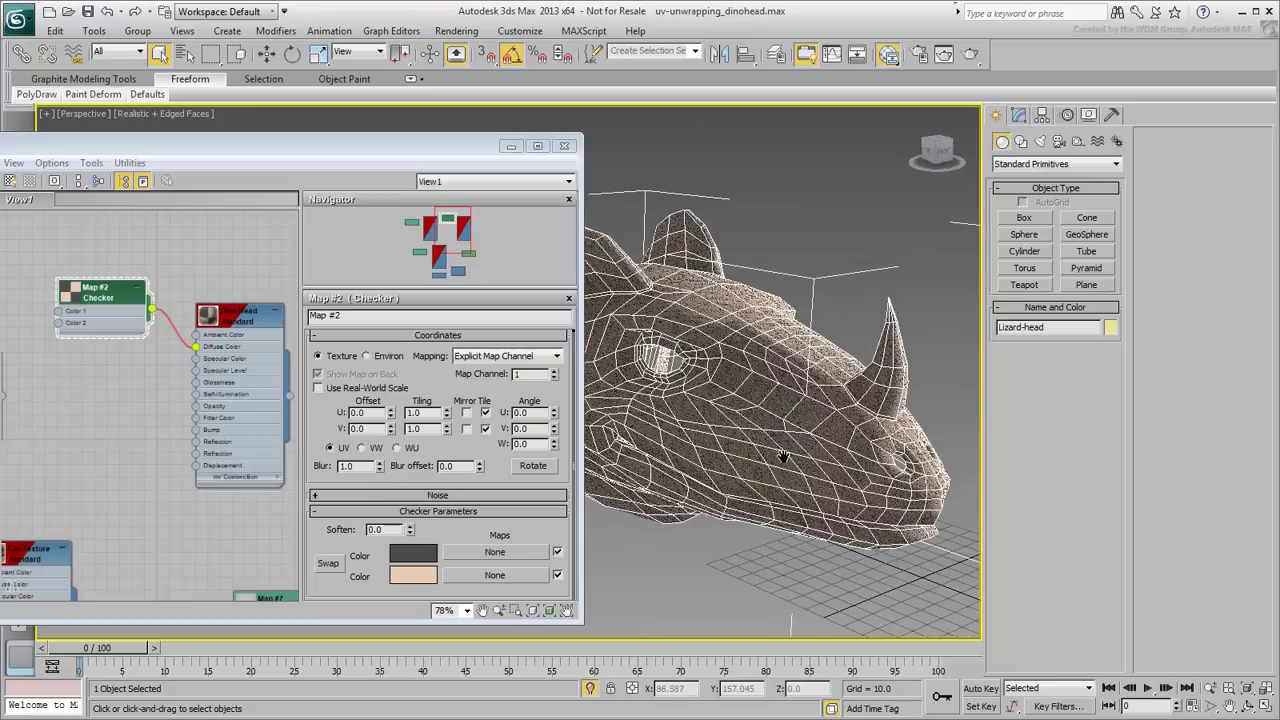
click(1019, 114)
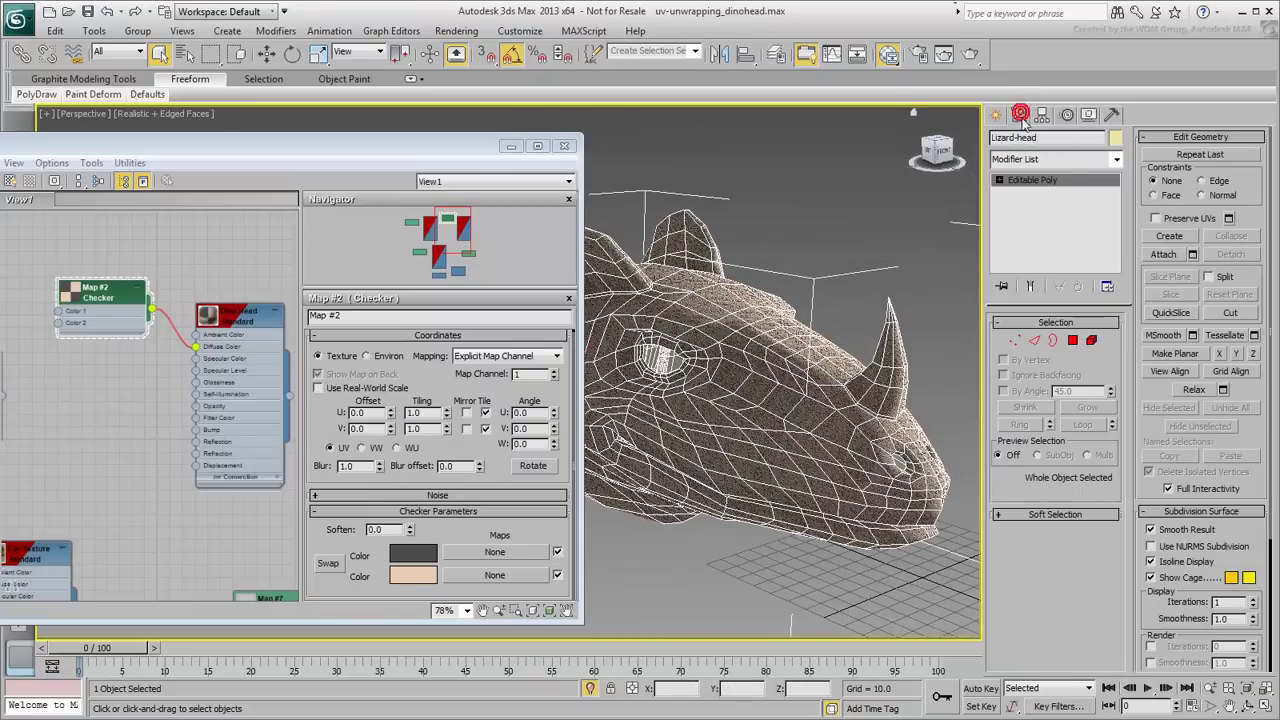
click(1117, 161)
drag(1120, 203, 1118, 515)
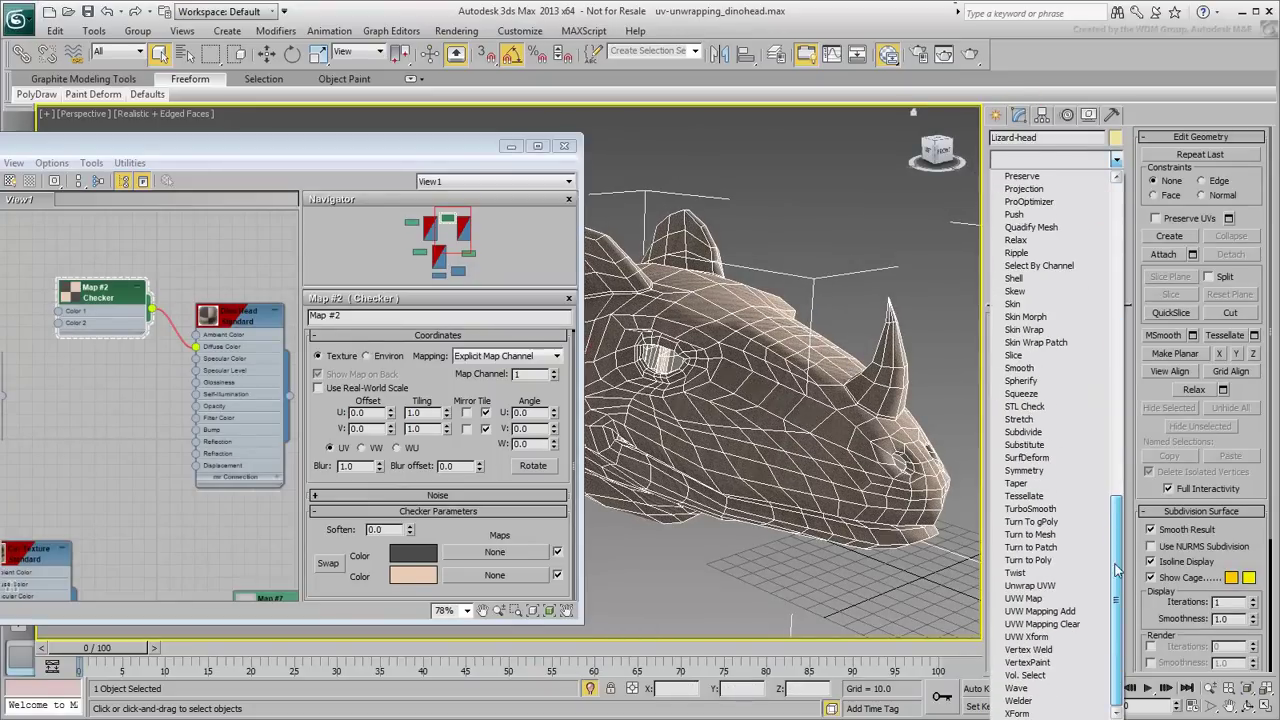
click(1030, 587)
alt+middle_drag(800, 472, 654, 466)
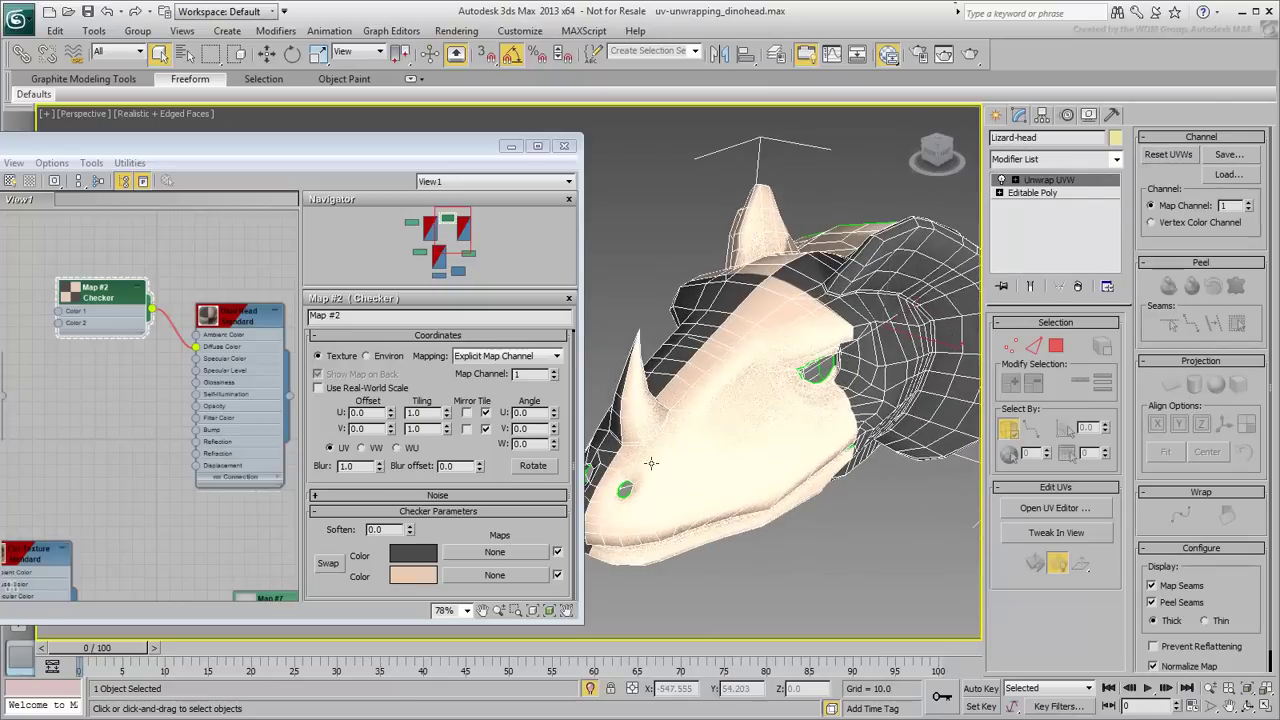
Set the Checker map's U and V tiling to 10
double_click(420, 412)
text(10)
key(Tab)
text(10)
key(Return)
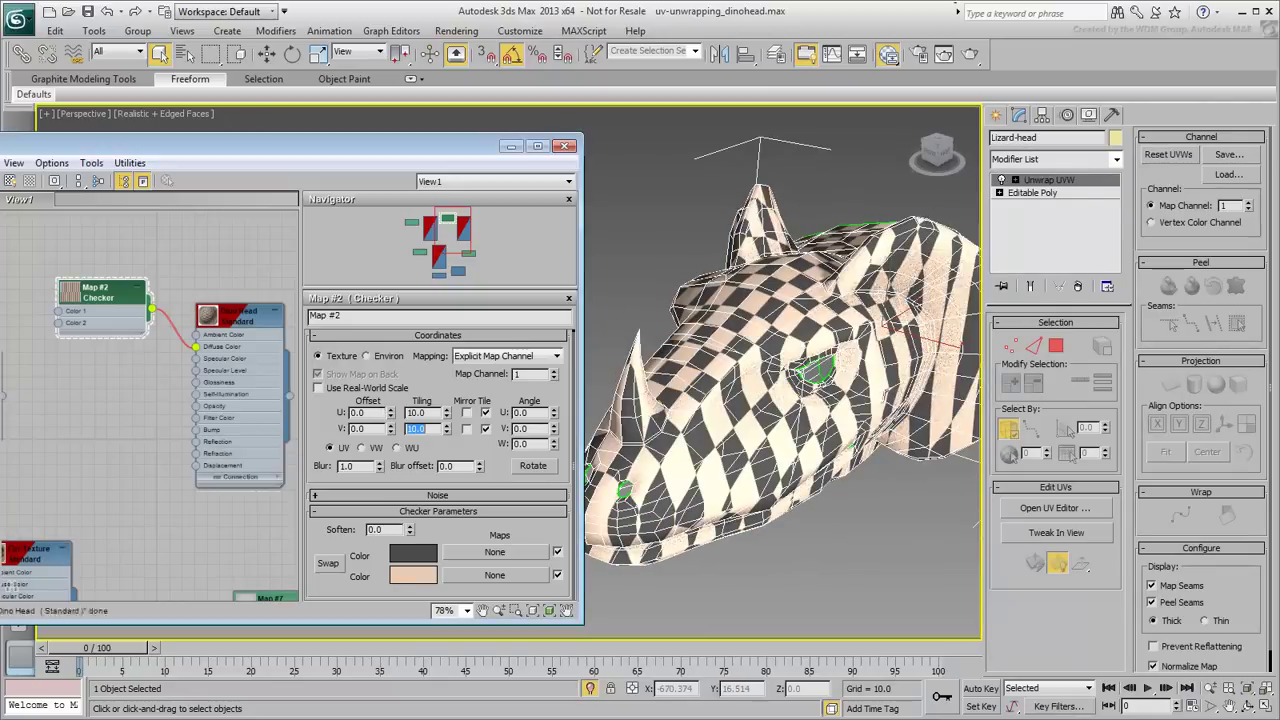
Raise the Checker map's U and V tiling to 20 and close the Slate Material Editor
key(shift+Tab)
text(20)
key(Tab)
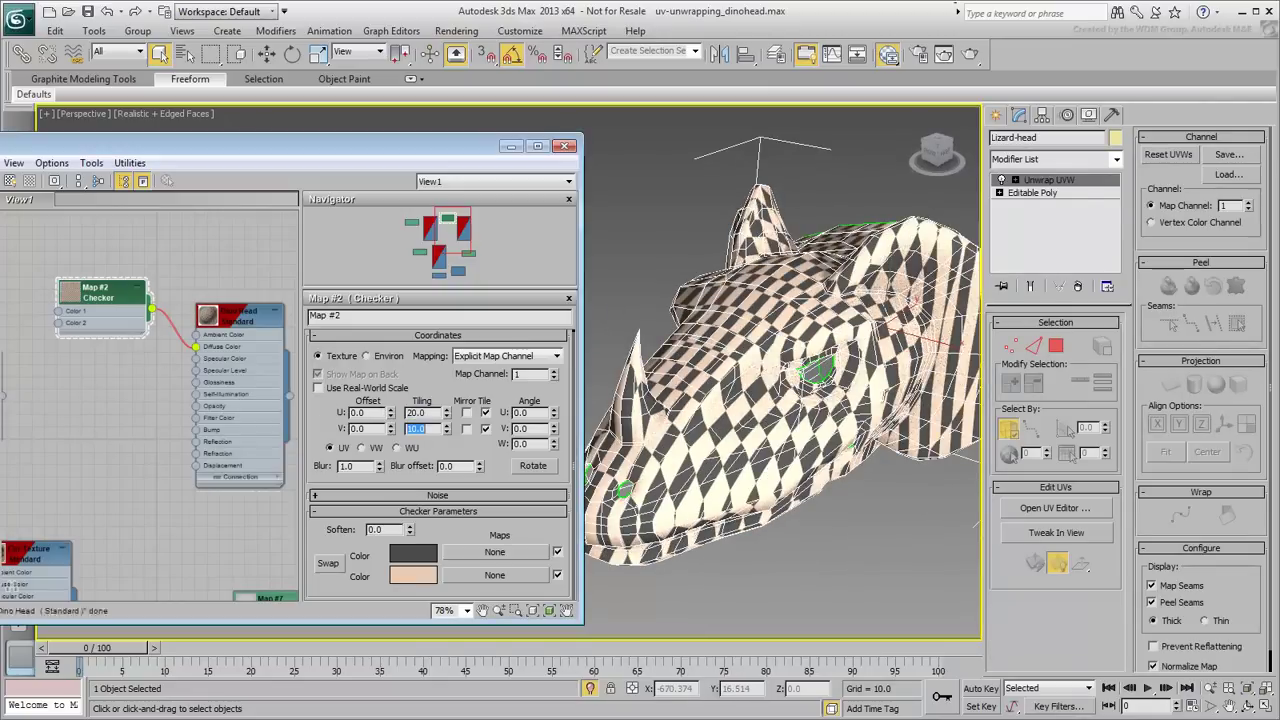
text(20)
key(Return)
alt+middle_drag(855, 328, 815, 365)
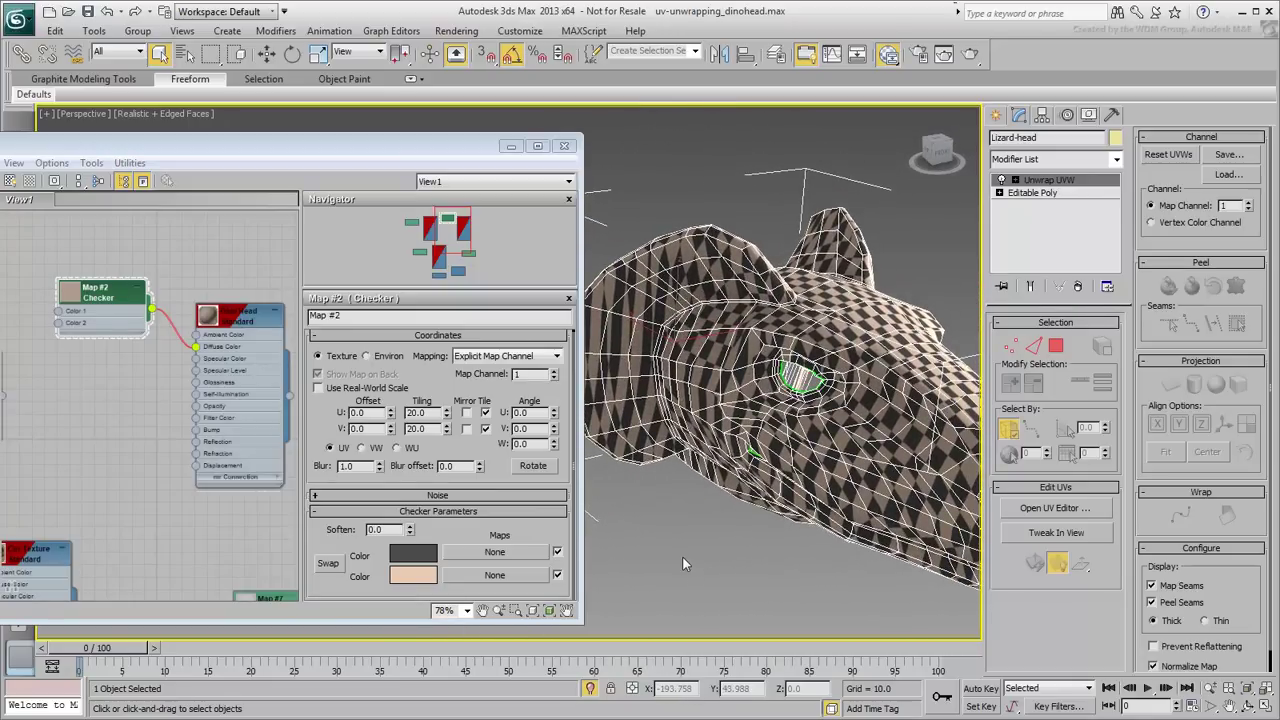
drag(447, 148, 678, 161)
click(795, 158)
Turn off the Map Seams display of the Unwrap UVW modifier
middle_drag(756, 437, 518, 414)
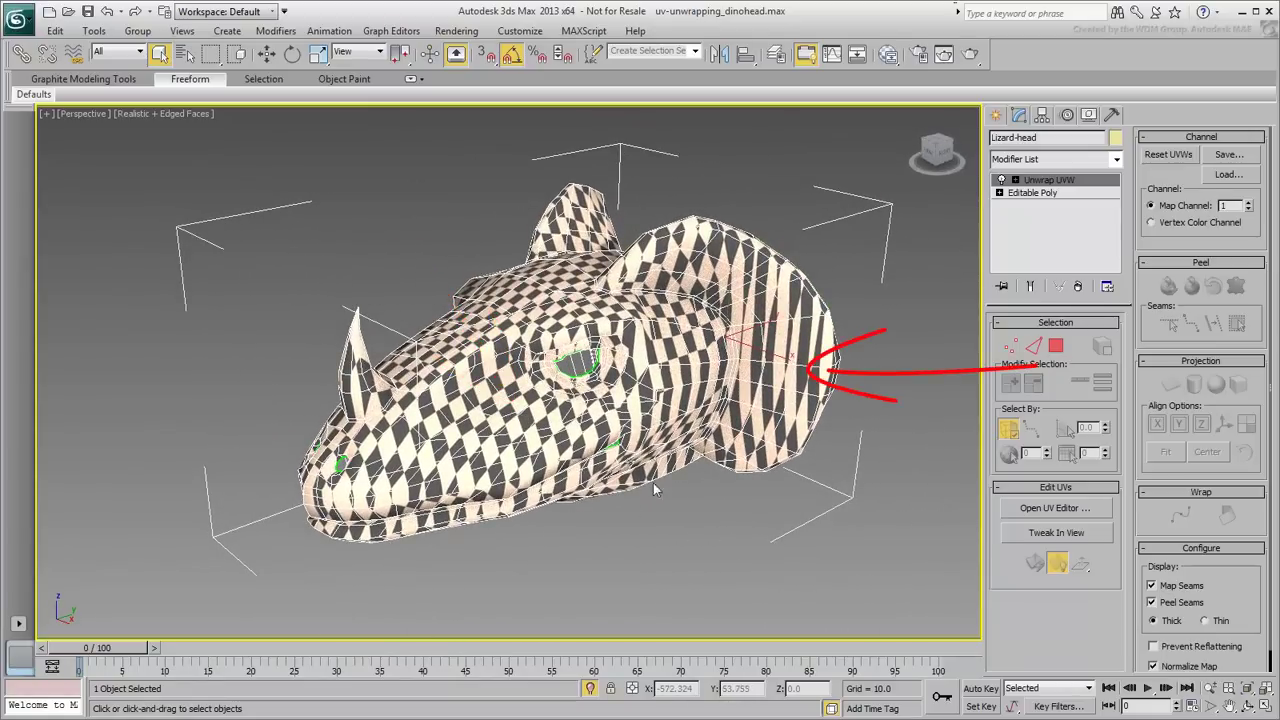
alt+middle_drag(535, 453, 694, 445)
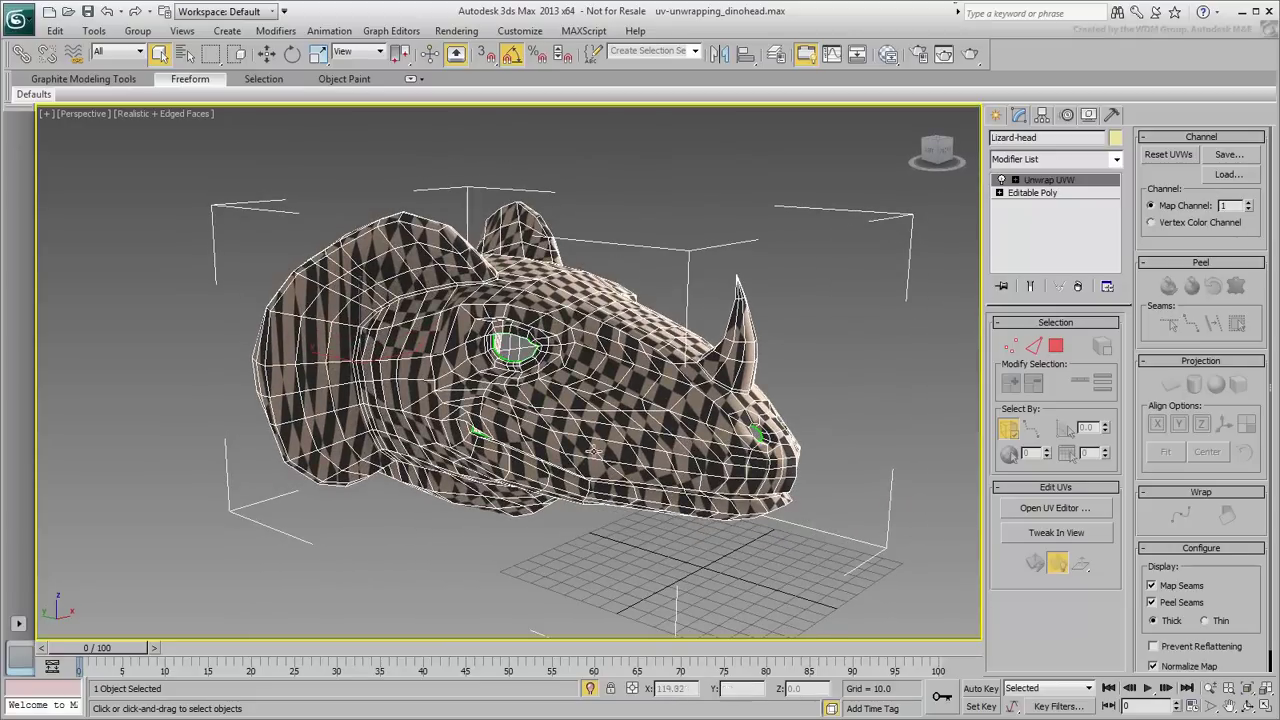
middle_drag(580, 457, 602, 440)
alt+middle_drag(619, 520, 586, 423)
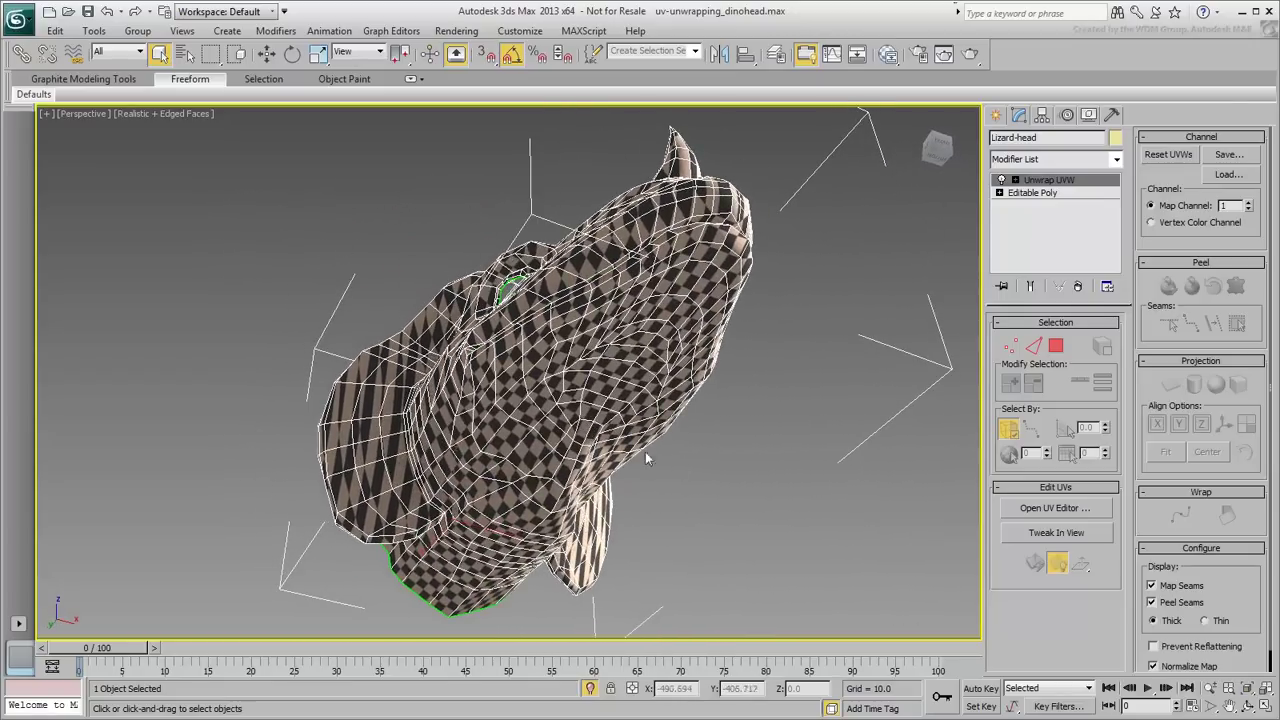
alt+middle_drag(713, 441, 735, 531)
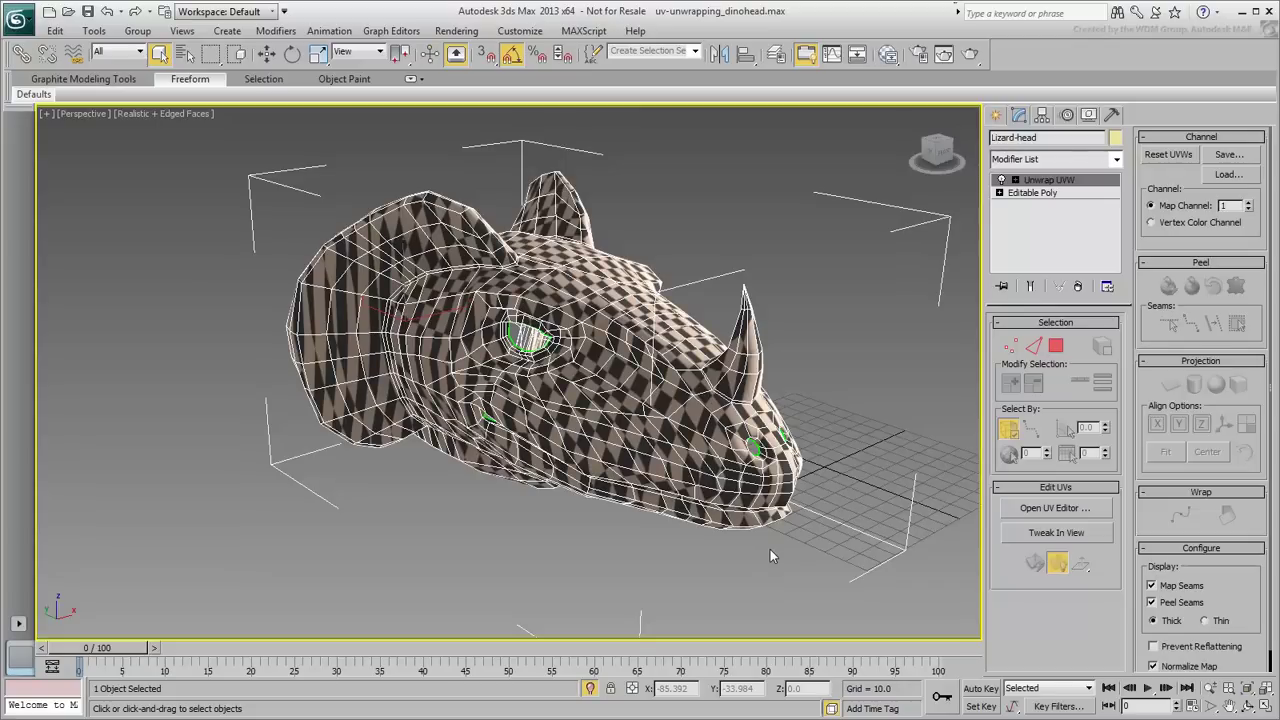
click(1151, 586)
alt+middle_drag(632, 539, 630, 531)
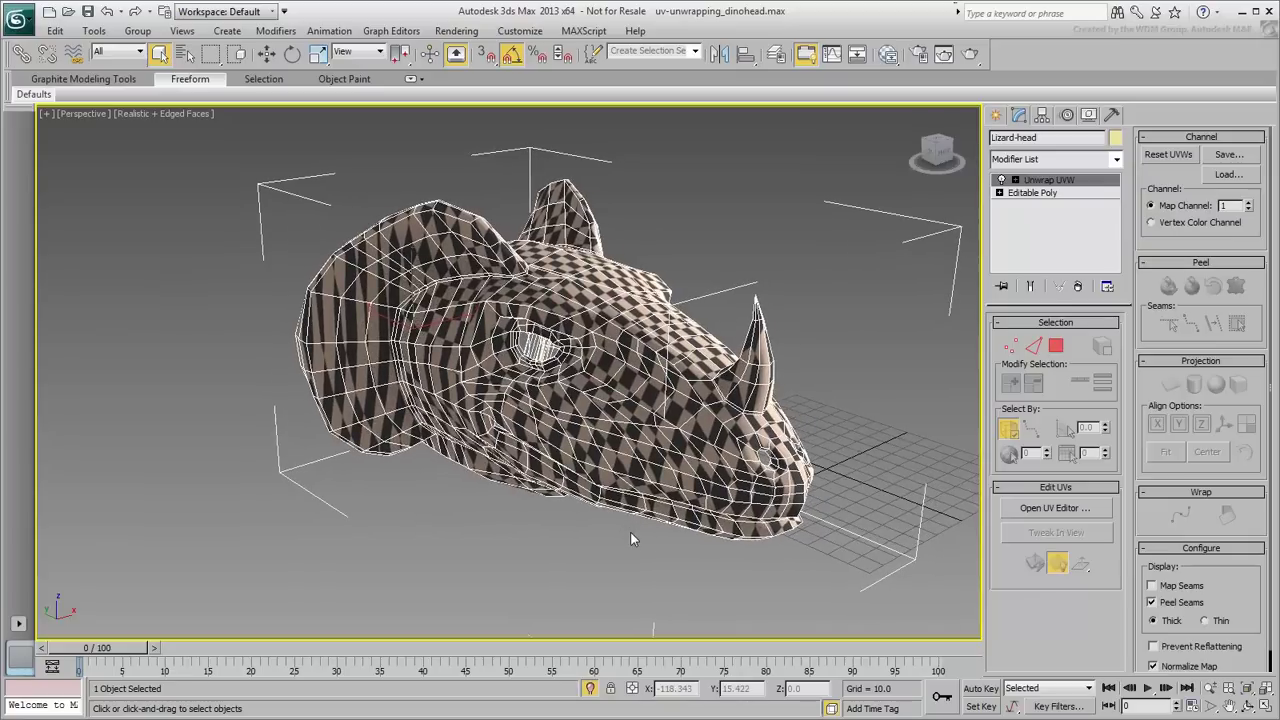
Start a point-to-point edge selection across the top of the neck behind the frill and down its side
click(1033, 345)
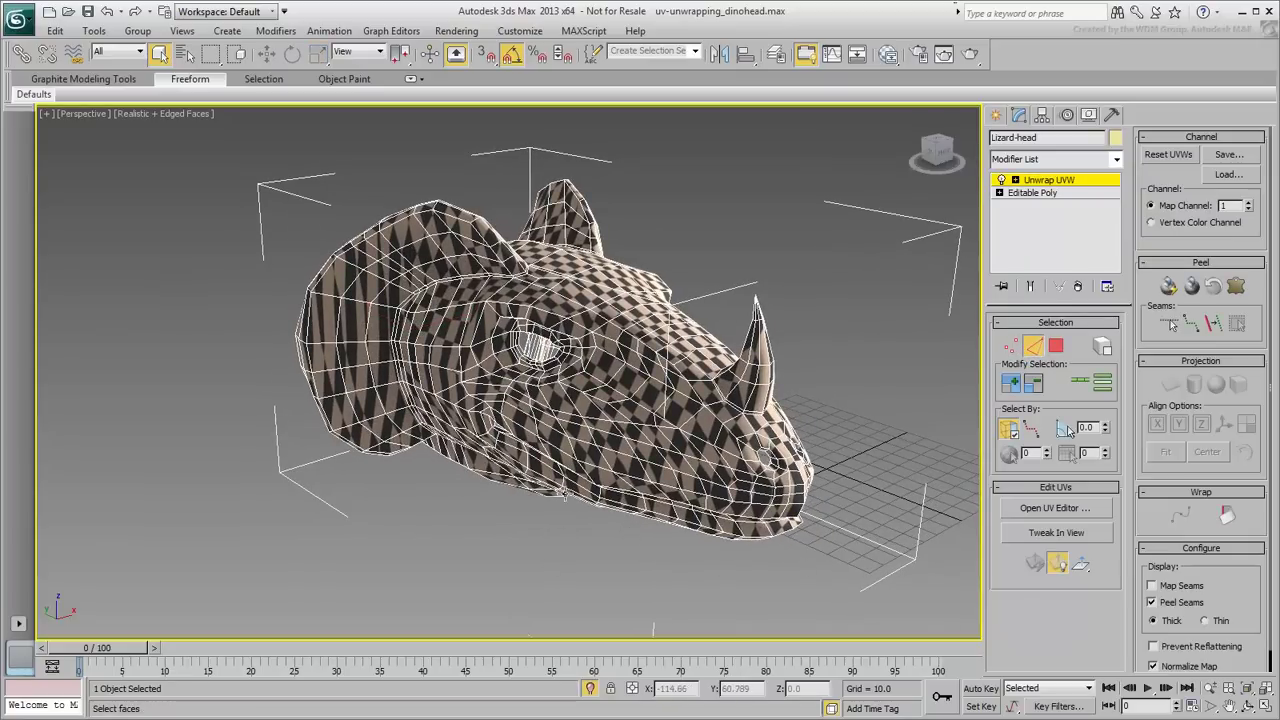
alt+middle_drag(565, 490, 500, 455)
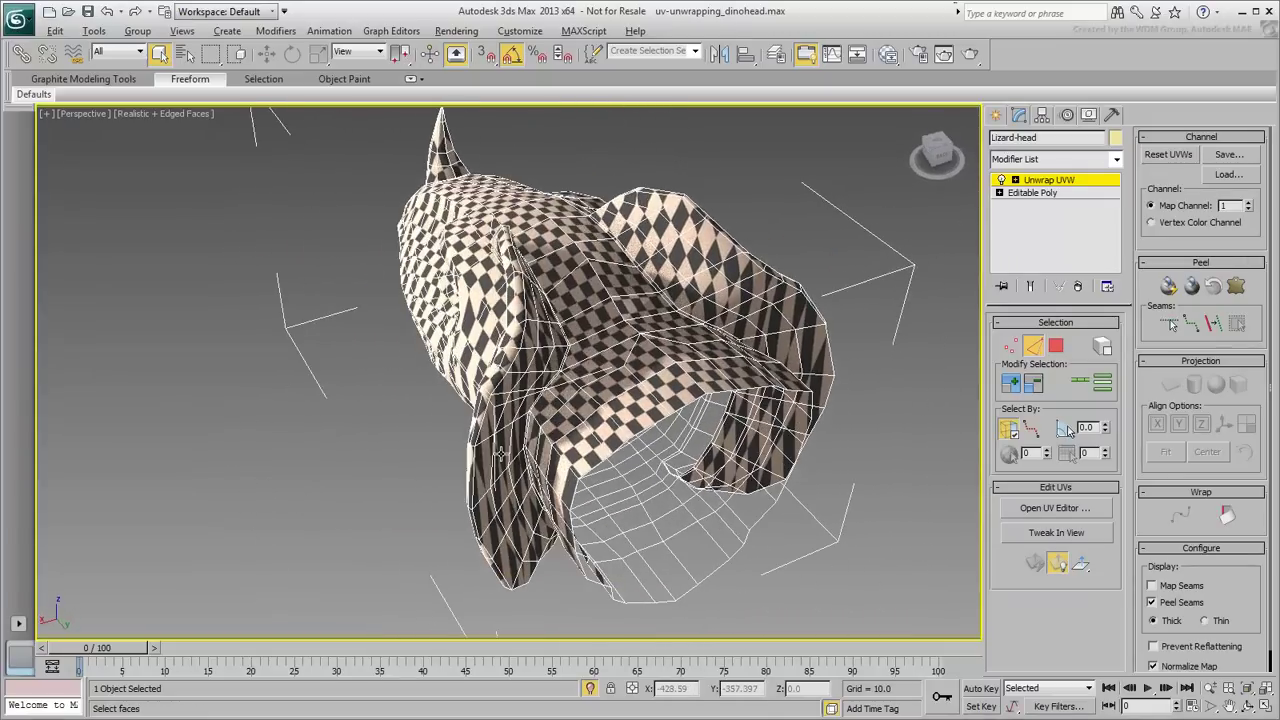
scroll(565, 486, up, 4)
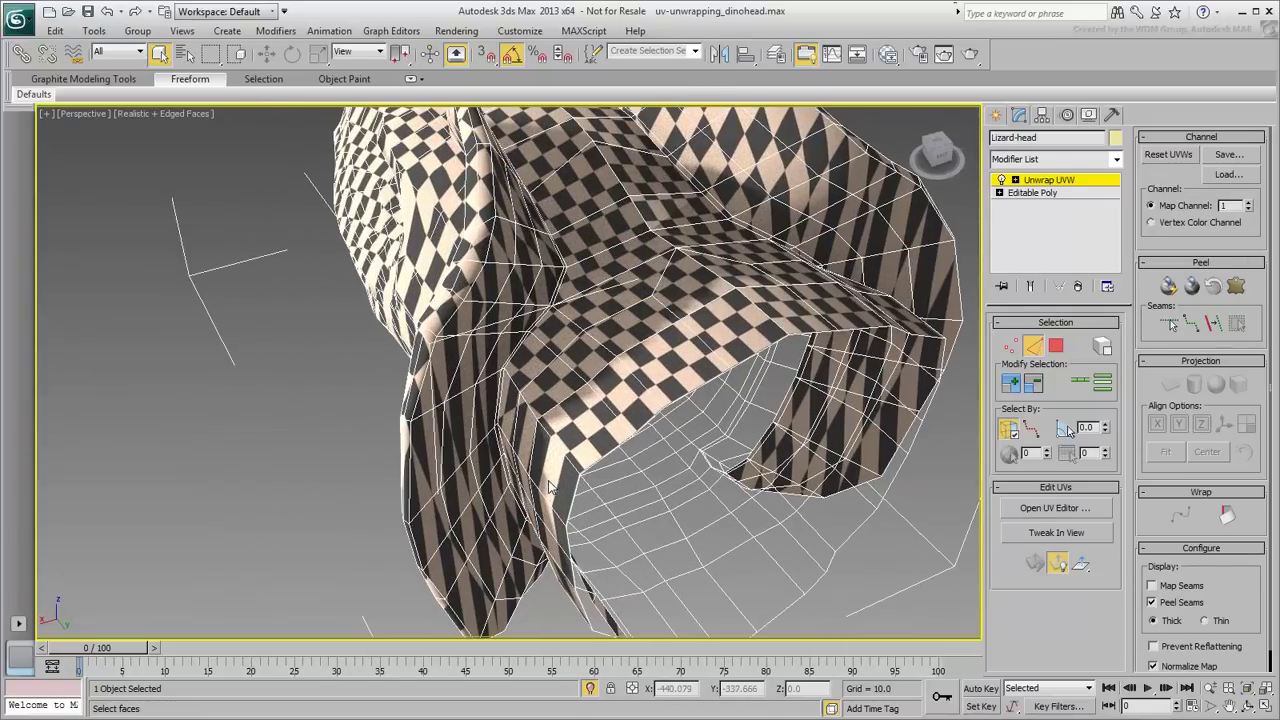
click(1031, 429)
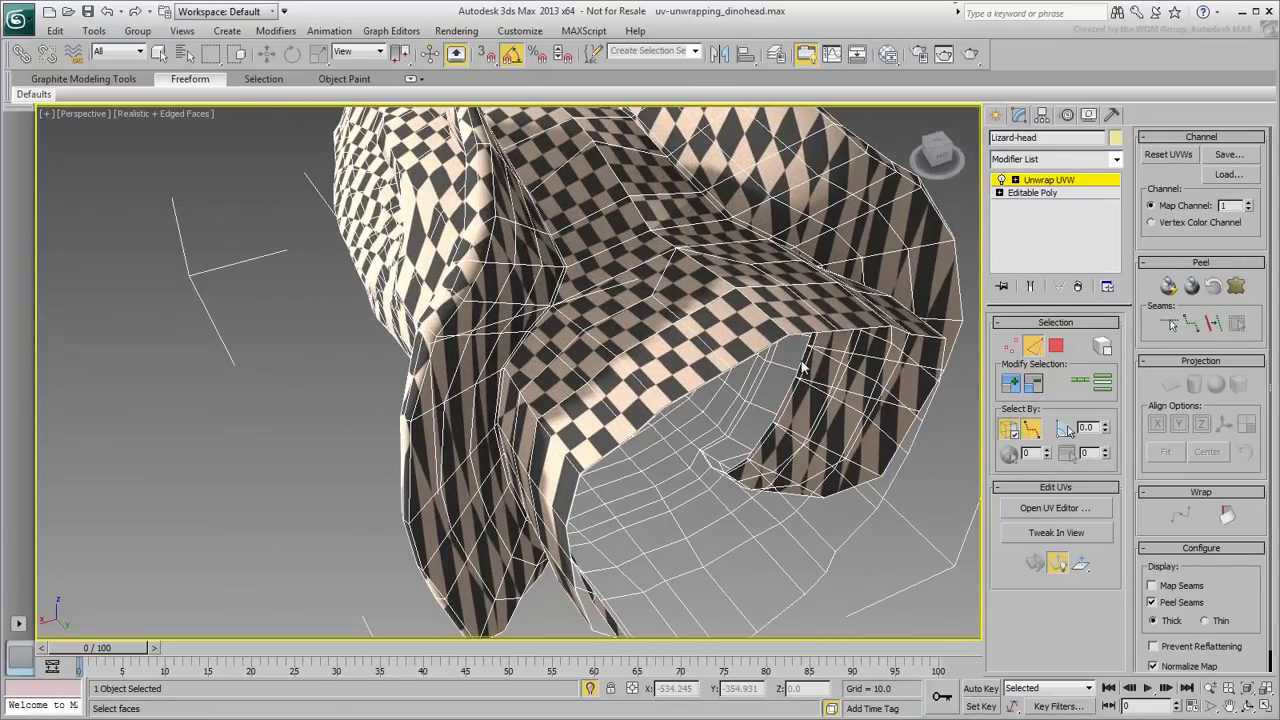
click(566, 267)
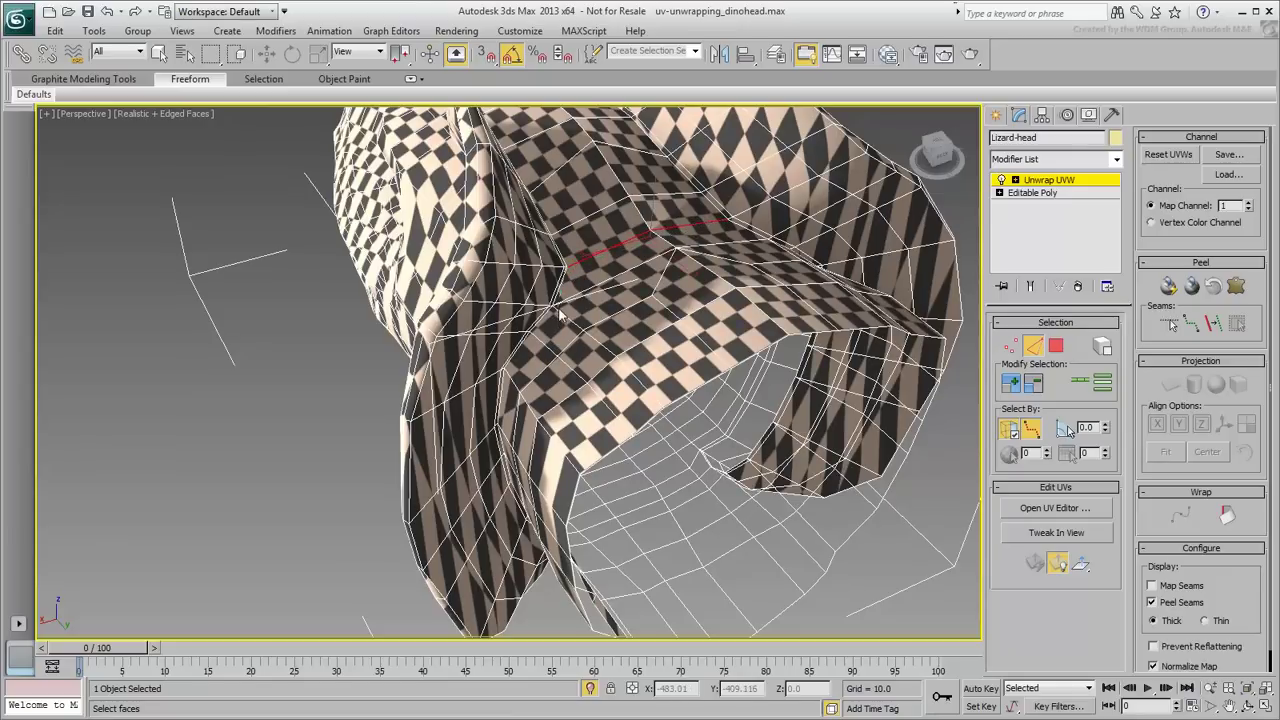
click(554, 306)
click(498, 421)
Continue the point-to-point edge selection under the neck and around the other side, closing the loop at the top
alt+middle_drag(531, 446, 530, 383)
alt+middle_drag(548, 530, 573, 512)
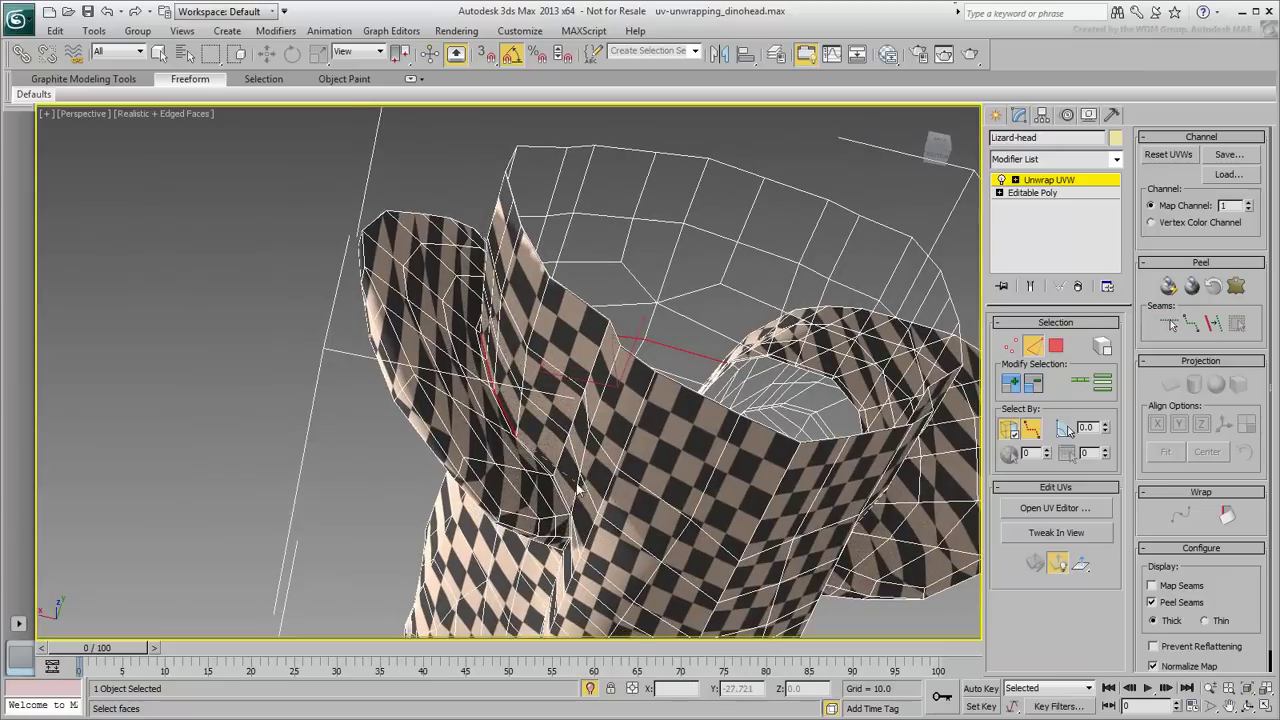
alt+middle_drag(700, 620, 640, 408)
click(563, 548)
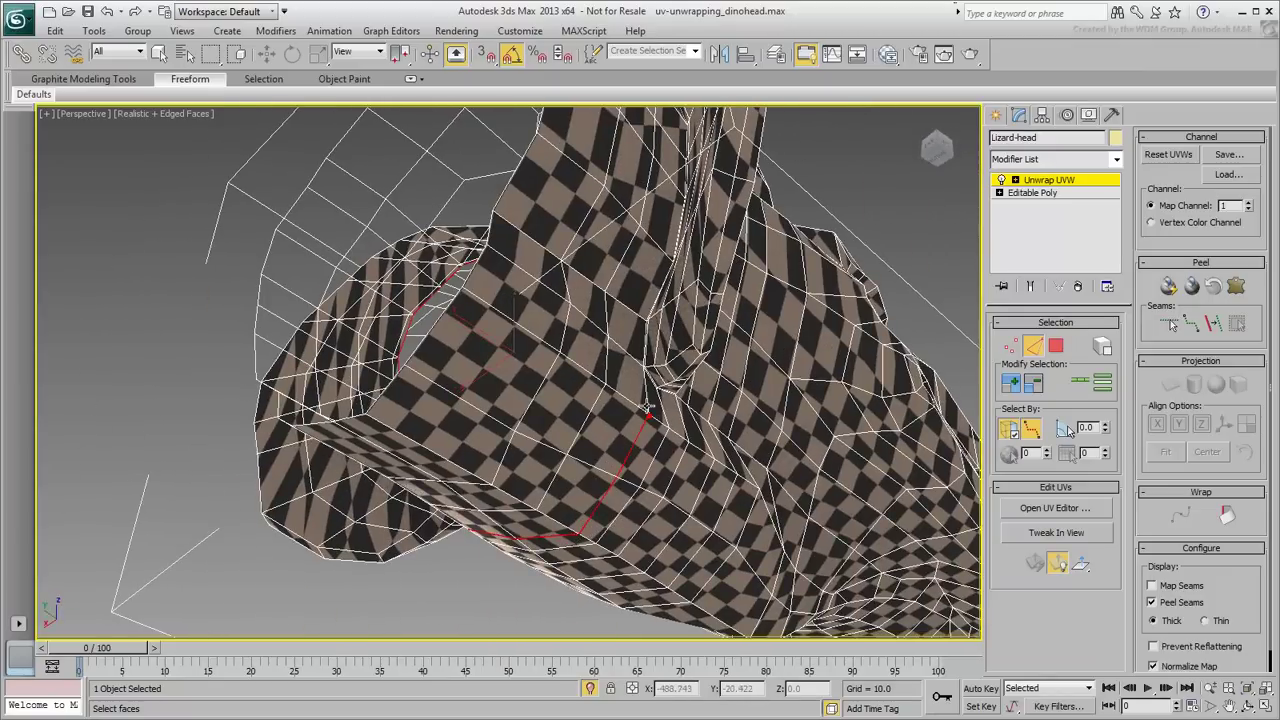
alt+middle_drag(586, 366, 651, 300)
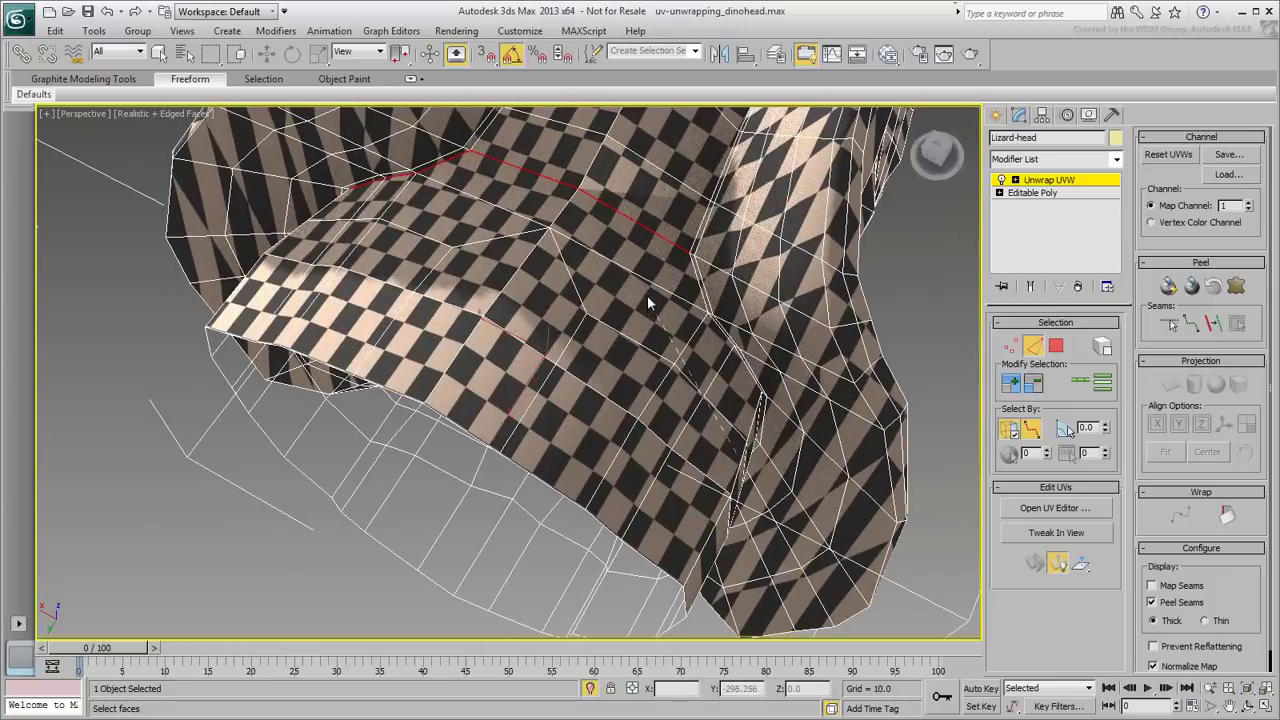
click(688, 257)
alt+middle_drag(688, 257, 600, 285)
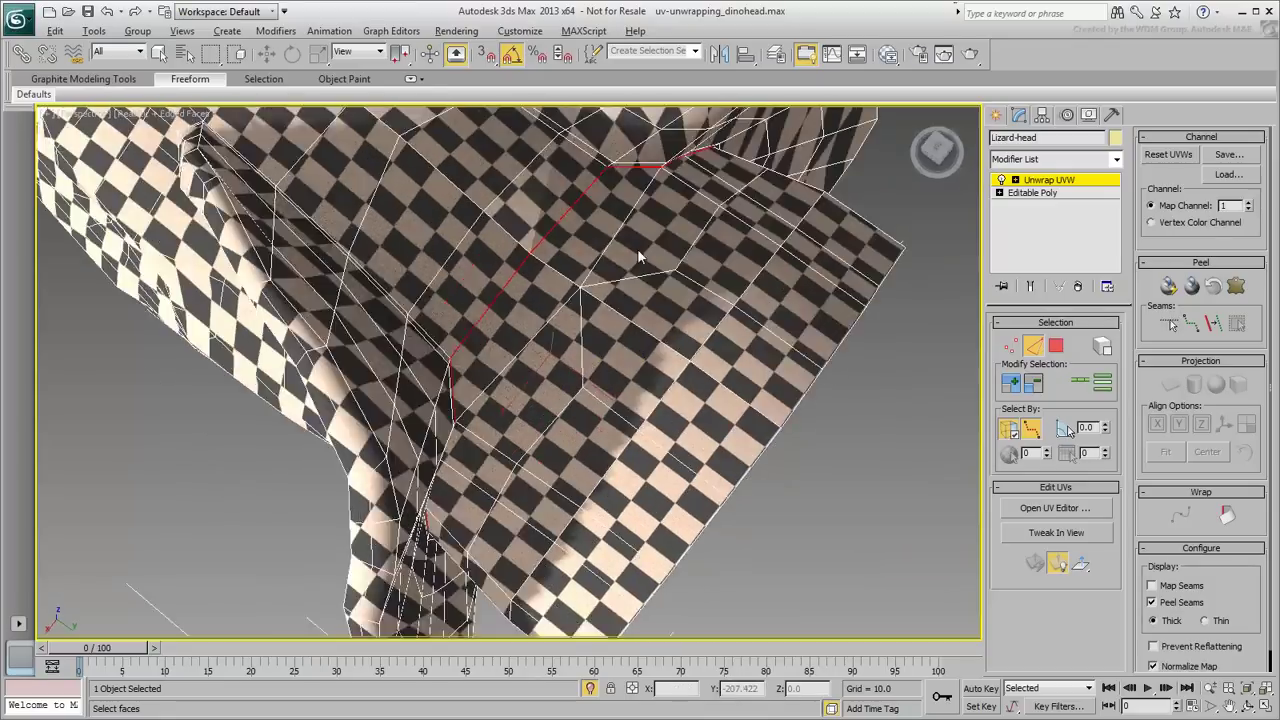
Convert the selected edge loop around the neck behind the frill into peel seams
scroll(638, 254, down, 4)
alt+middle_drag(632, 248, 883, 430)
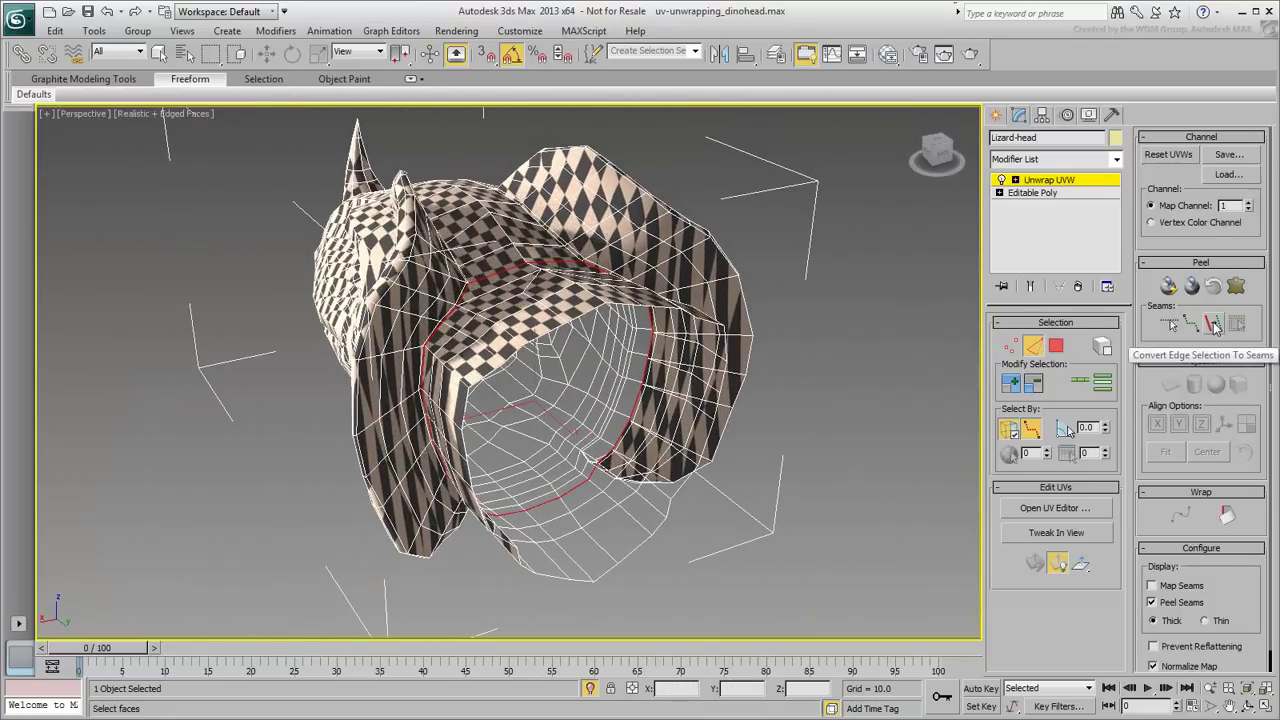
click(1213, 323)
Select the edge line along the underside of the neck, from the neck seam to the back opening, and convert it to seams
alt+middle_drag(592, 436, 656, 421)
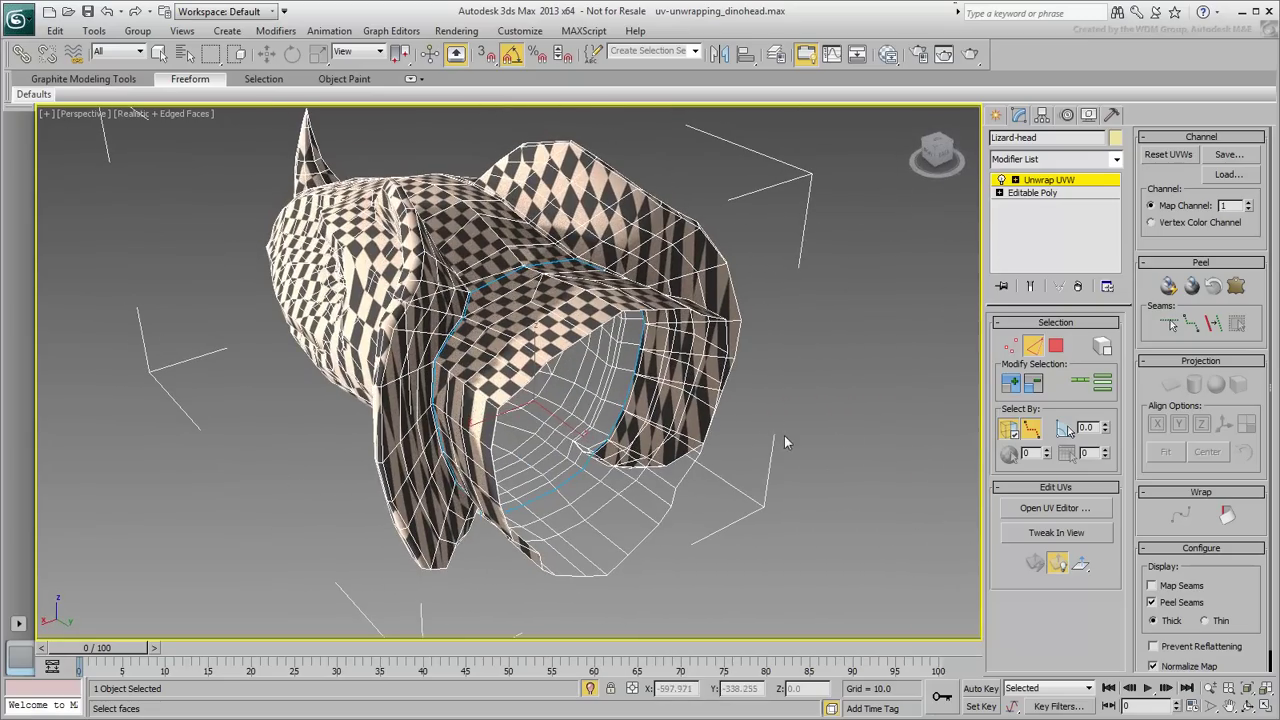
alt+middle_drag(784, 441, 532, 508)
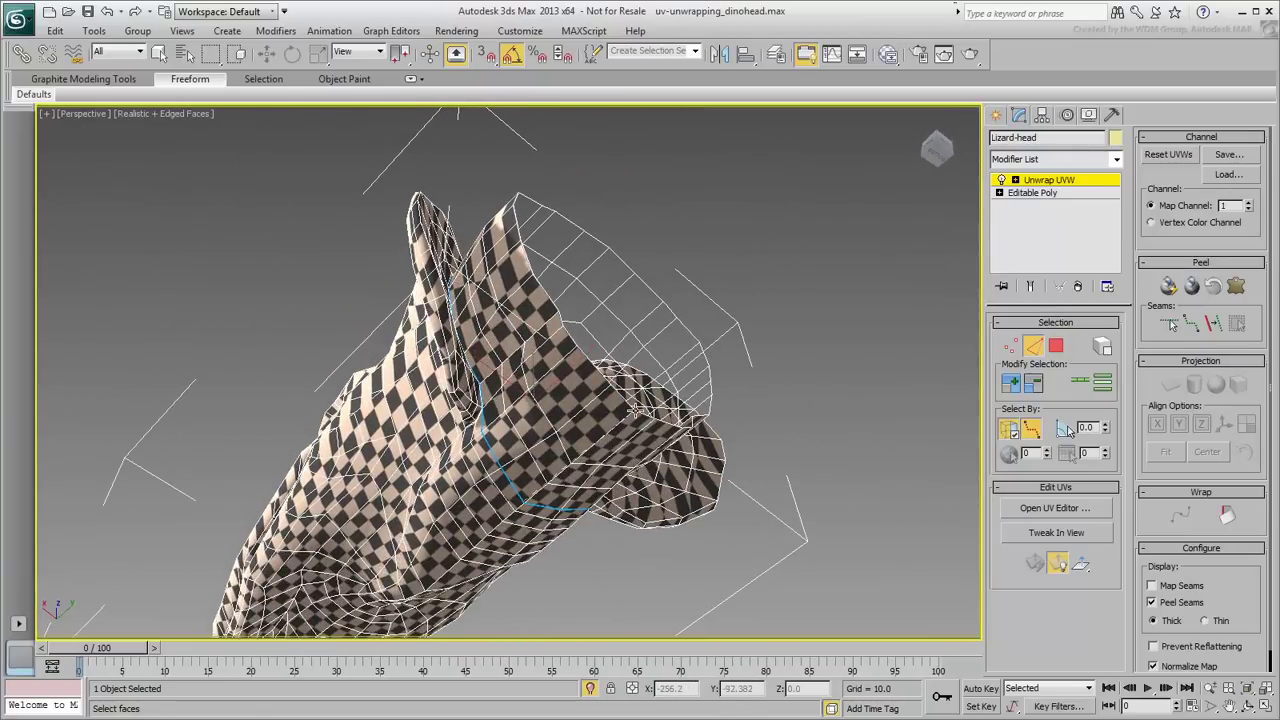
click(1210, 326)
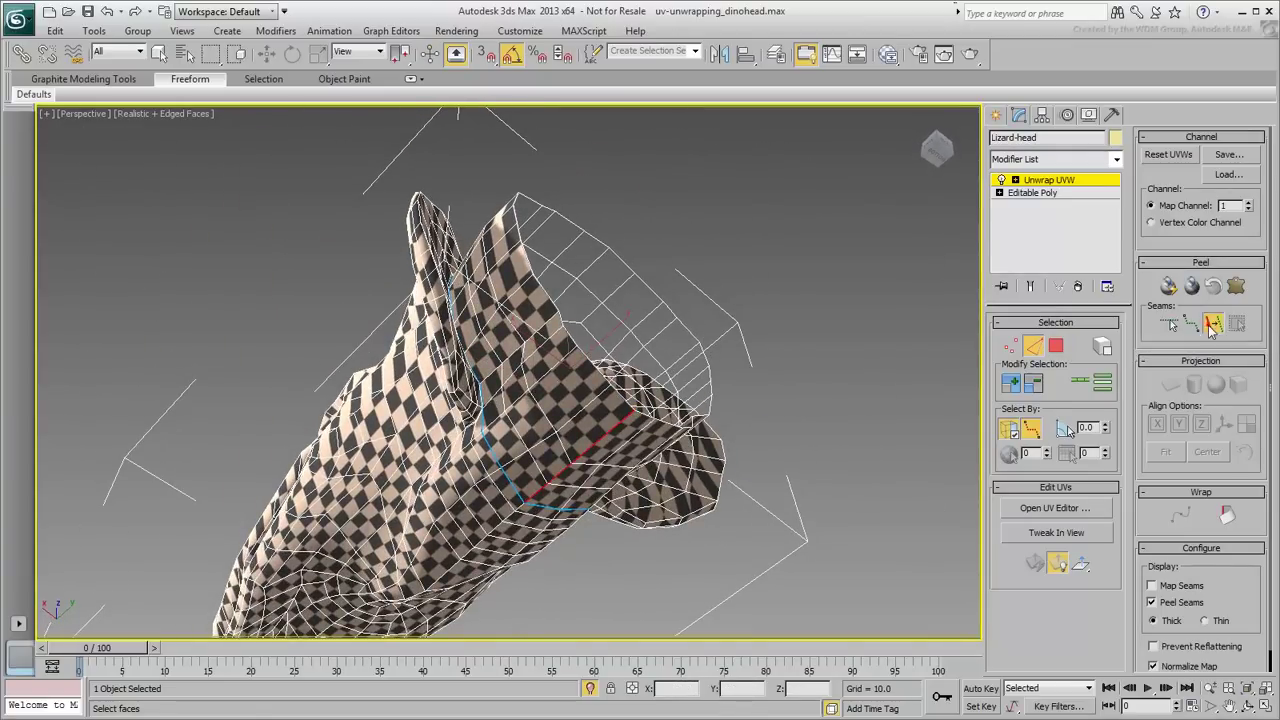
Select edges point to point along the front base of the head's left frill, from its upper front tip down to the neck seam underneath
alt+middle_drag(779, 402, 778, 475)
alt+middle_drag(503, 372, 537, 496)
scroll(537, 494, up, 10)
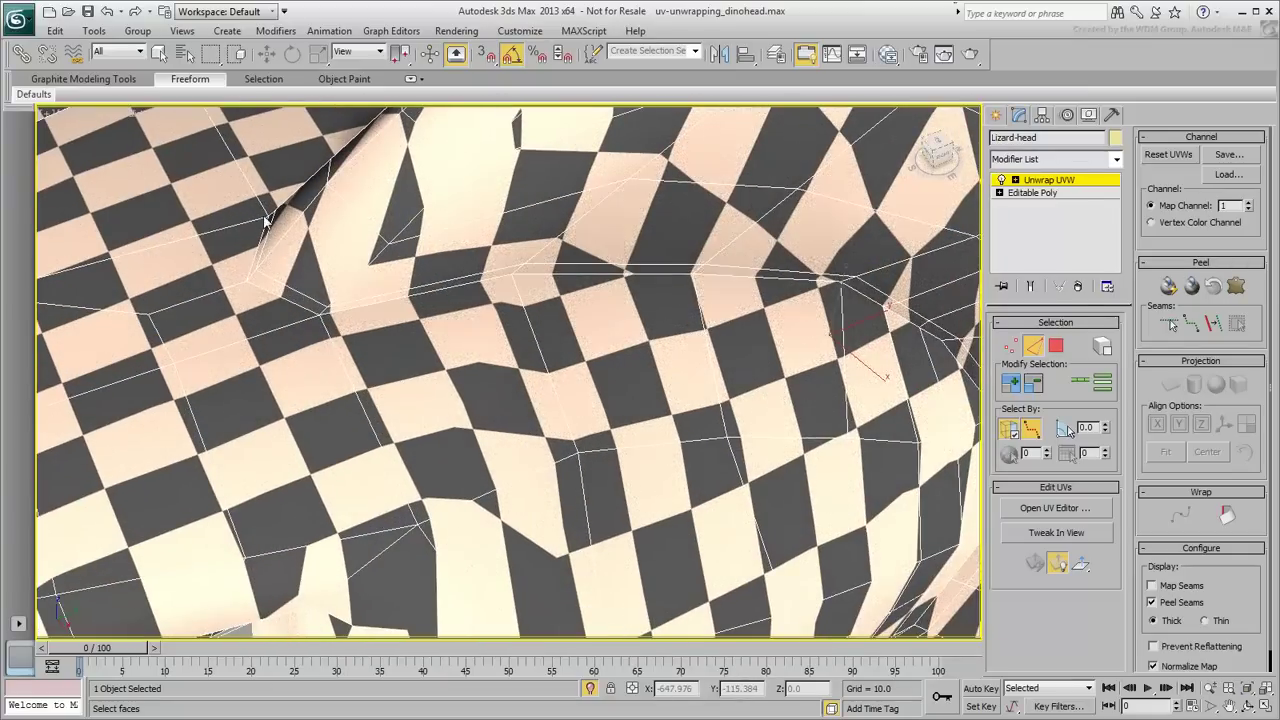
click(249, 280)
click(831, 297)
alt+middle_drag(831, 297, 494, 320)
click(483, 295)
click(505, 540)
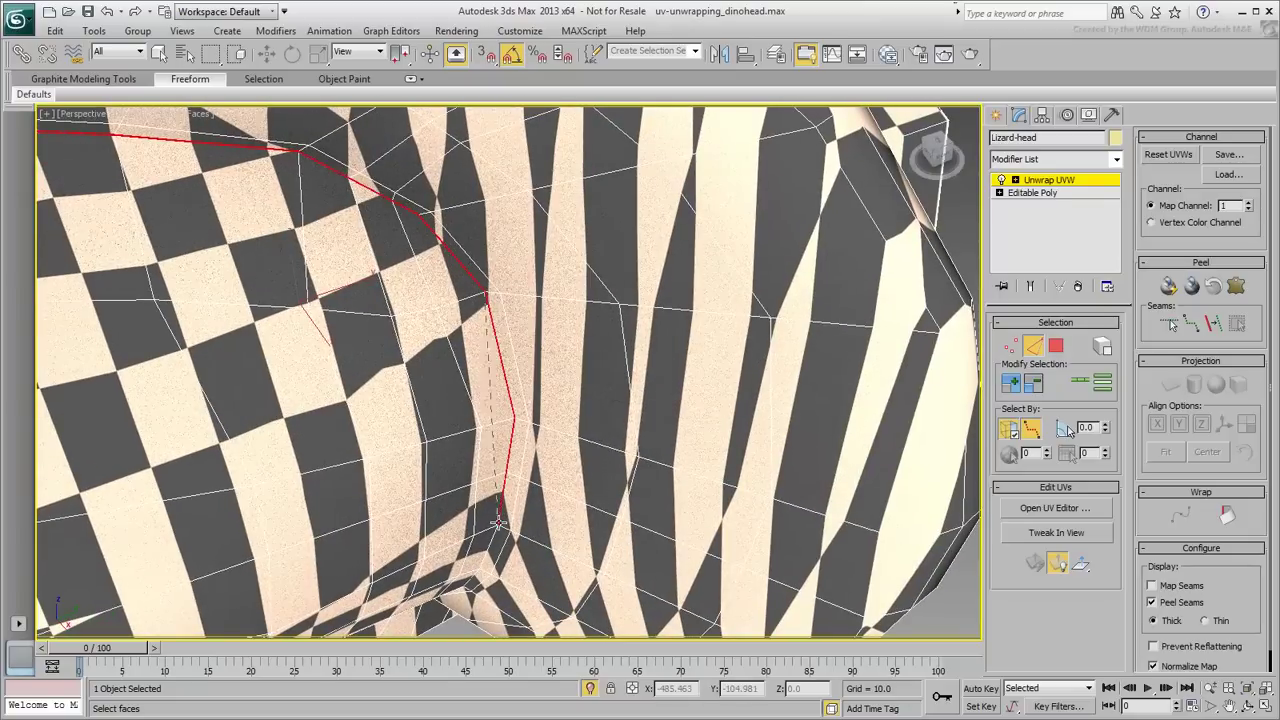
alt+middle_drag(462, 554, 472, 404)
click(470, 384)
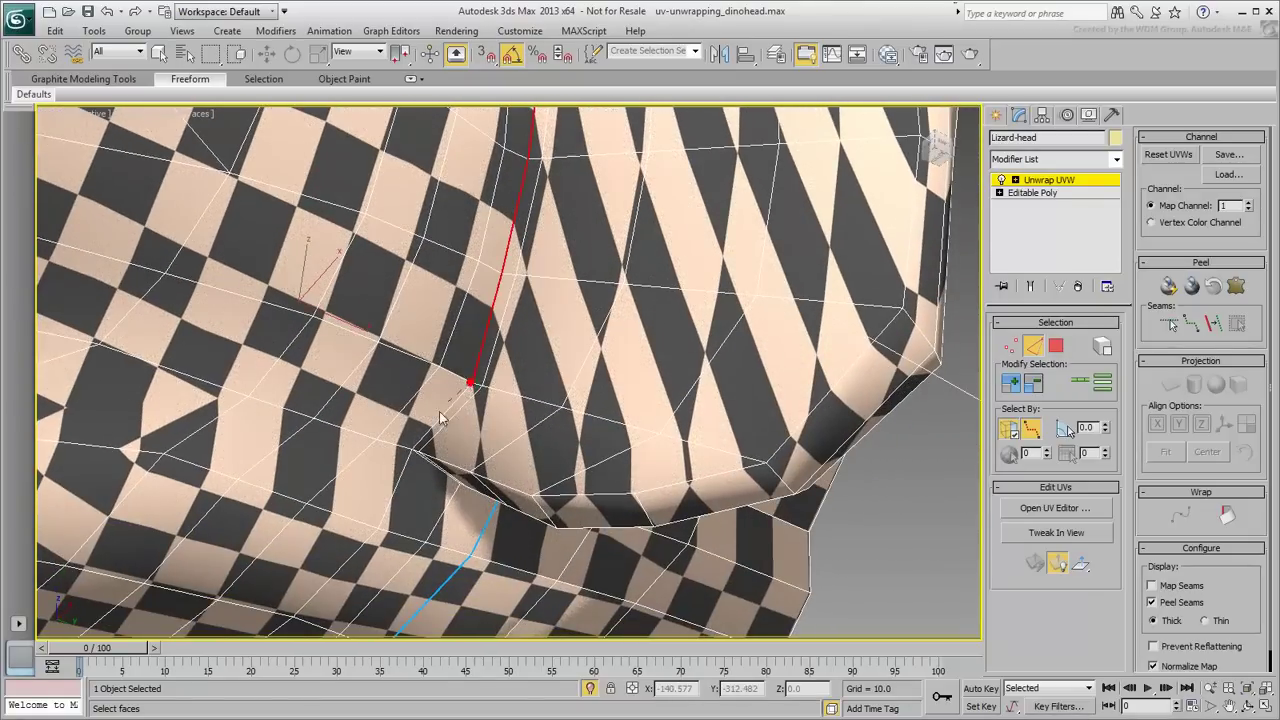
alt+middle_drag(410, 452, 300, 433)
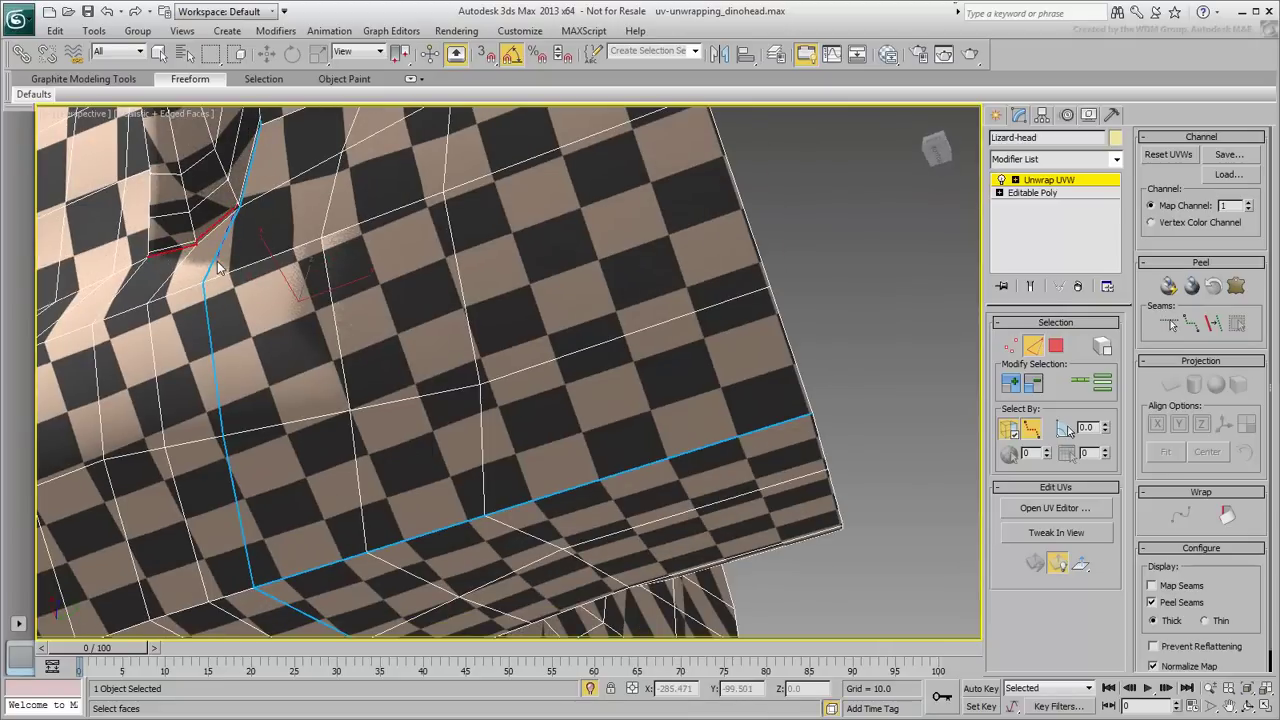
Deselect the stray edges beneath the left frill and reselect point to point the edge path that meets the neck seam
middle_drag(146, 190, 234, 260)
scroll(255, 284, up, 6)
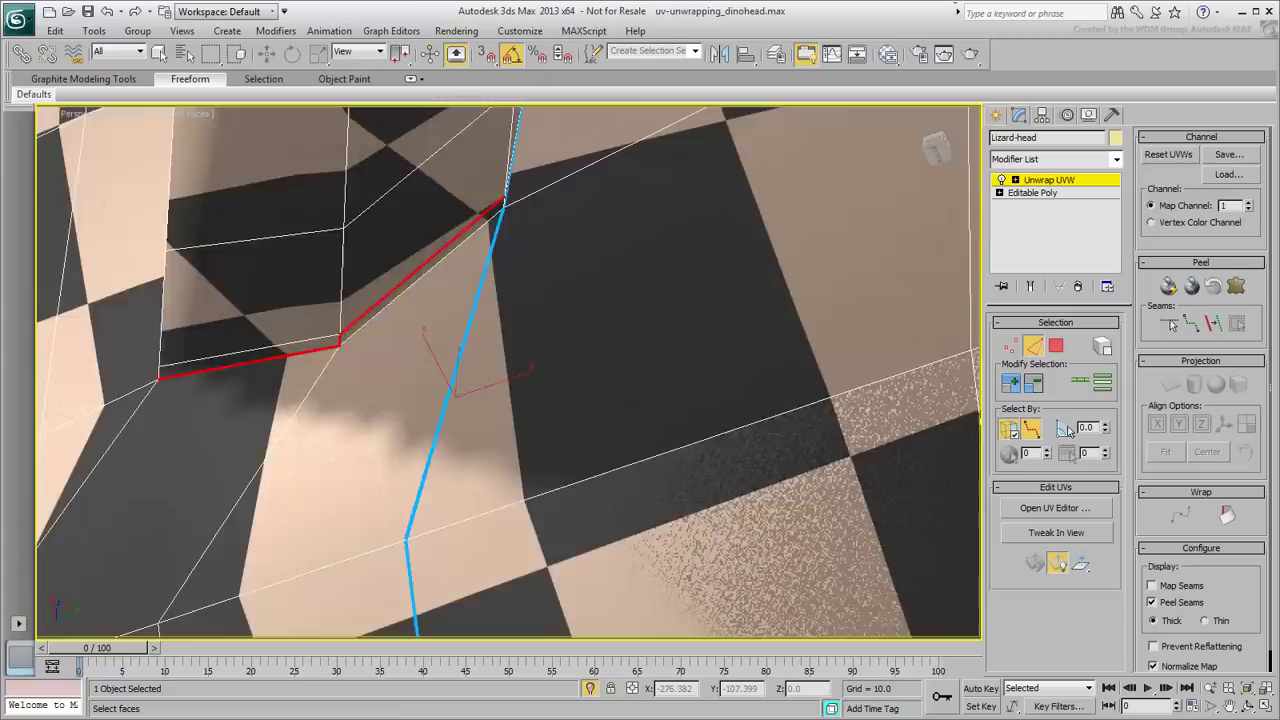
scroll(257, 285, down, 2)
scroll(257, 285, up, 1)
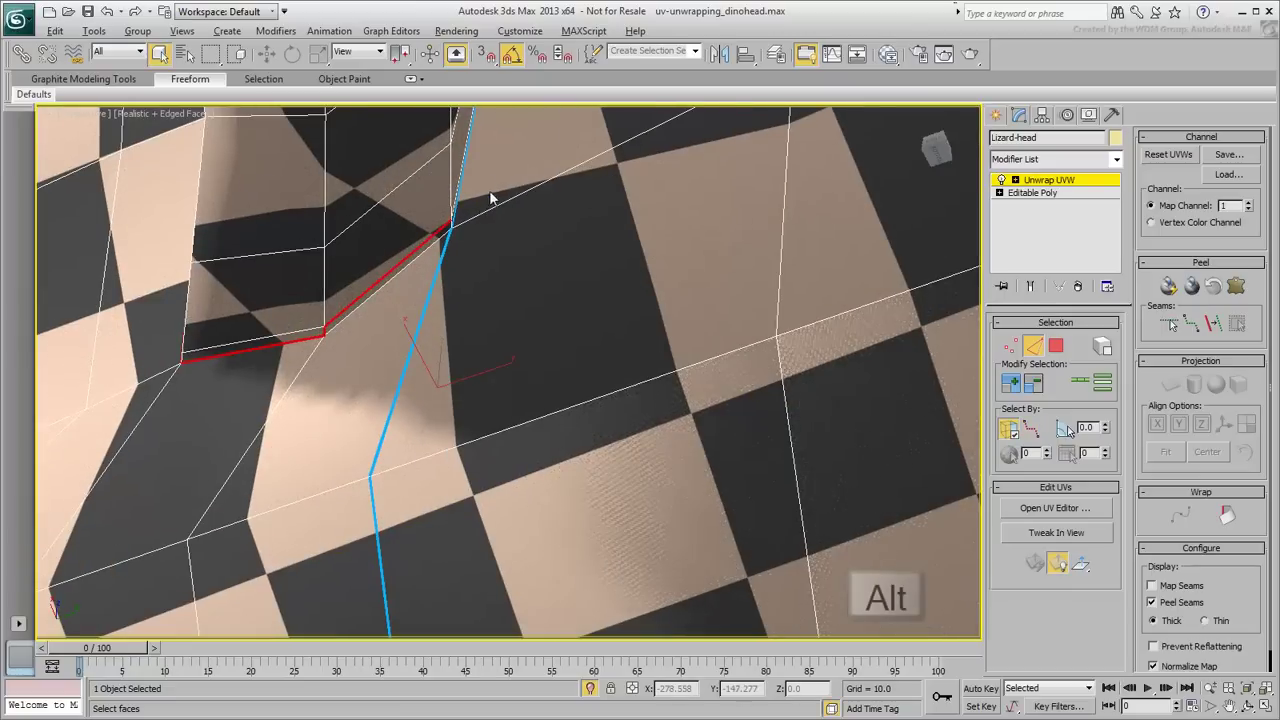
alt+drag(488, 190, 290, 322)
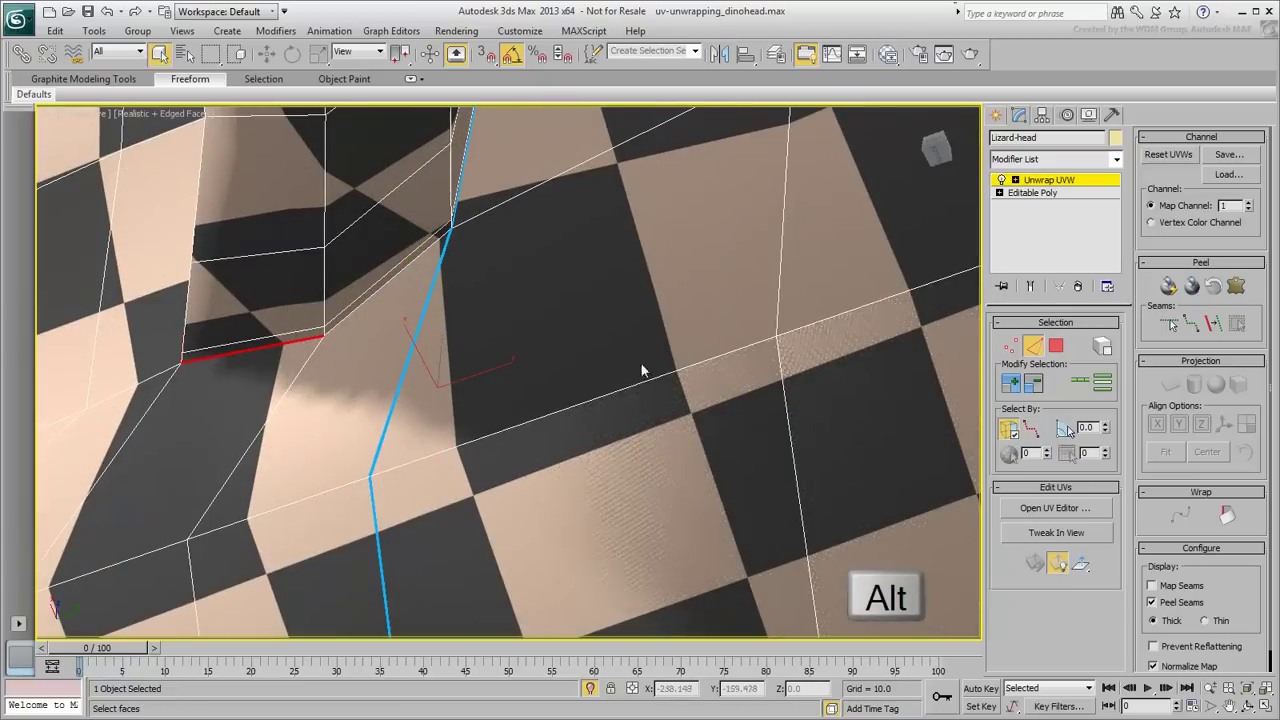
click(1031, 431)
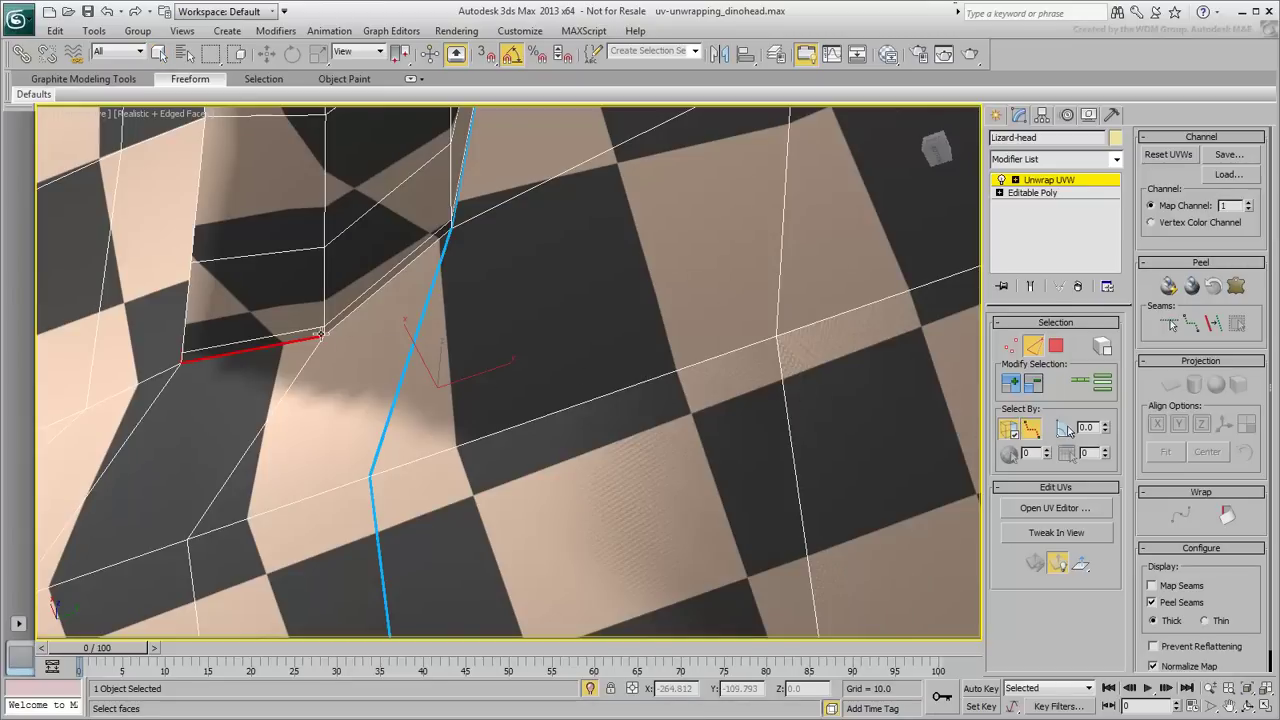
click(450, 229)
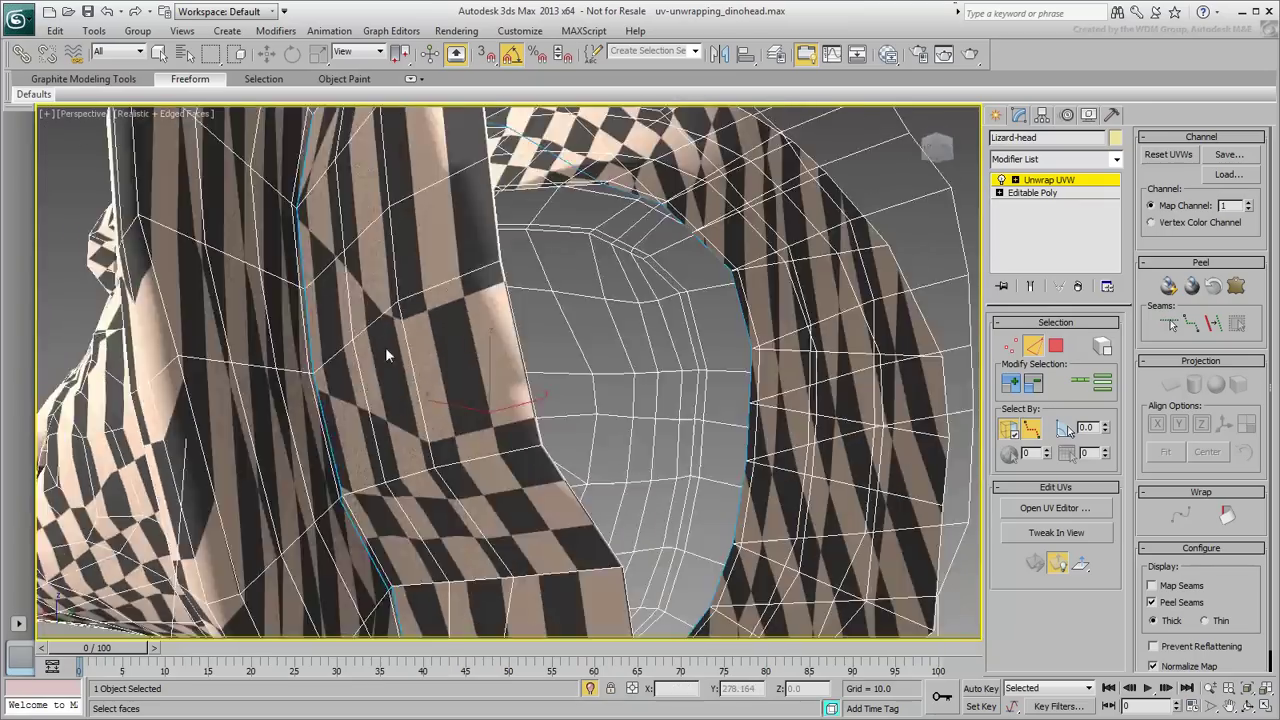
Select the edges along the inner base of the left frill up to the neck seam and convert the frill's base selection to seams
alt+middle_drag(385, 347, 577, 465)
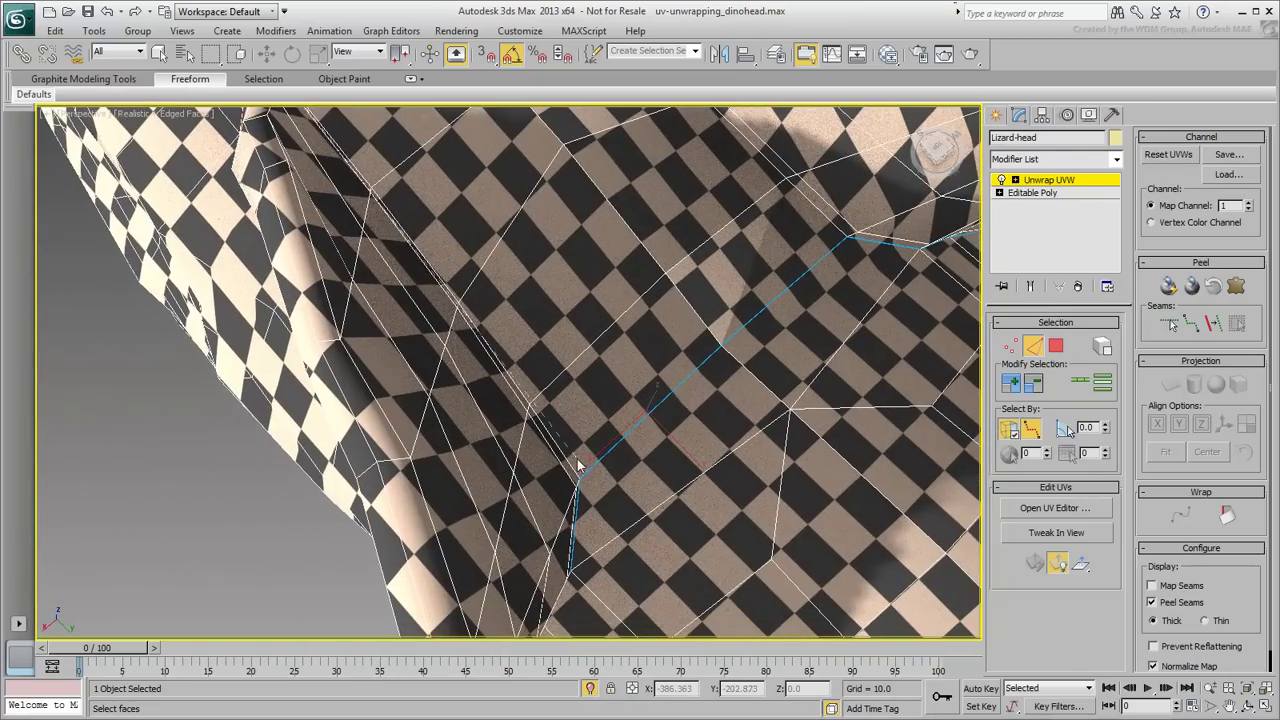
click(579, 478)
right_click(579, 478)
scroll(563, 294, down, 5)
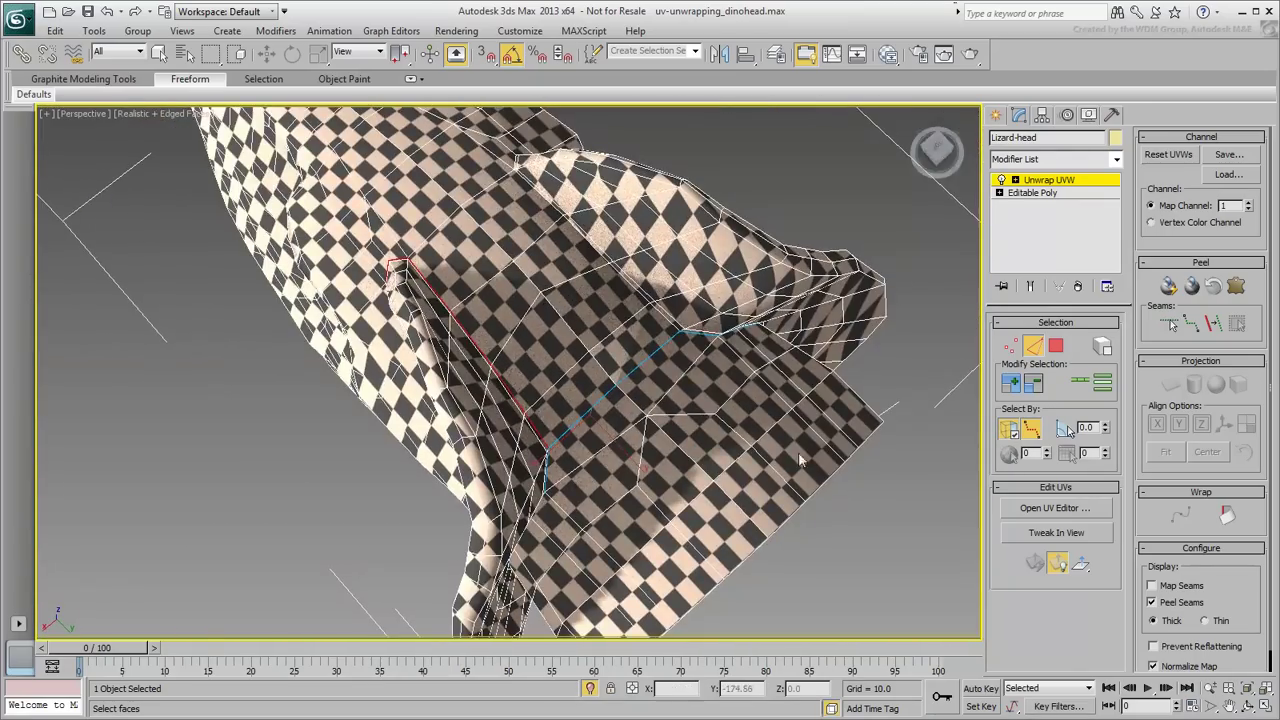
alt+middle_drag(803, 457, 418, 455)
click(1209, 326)
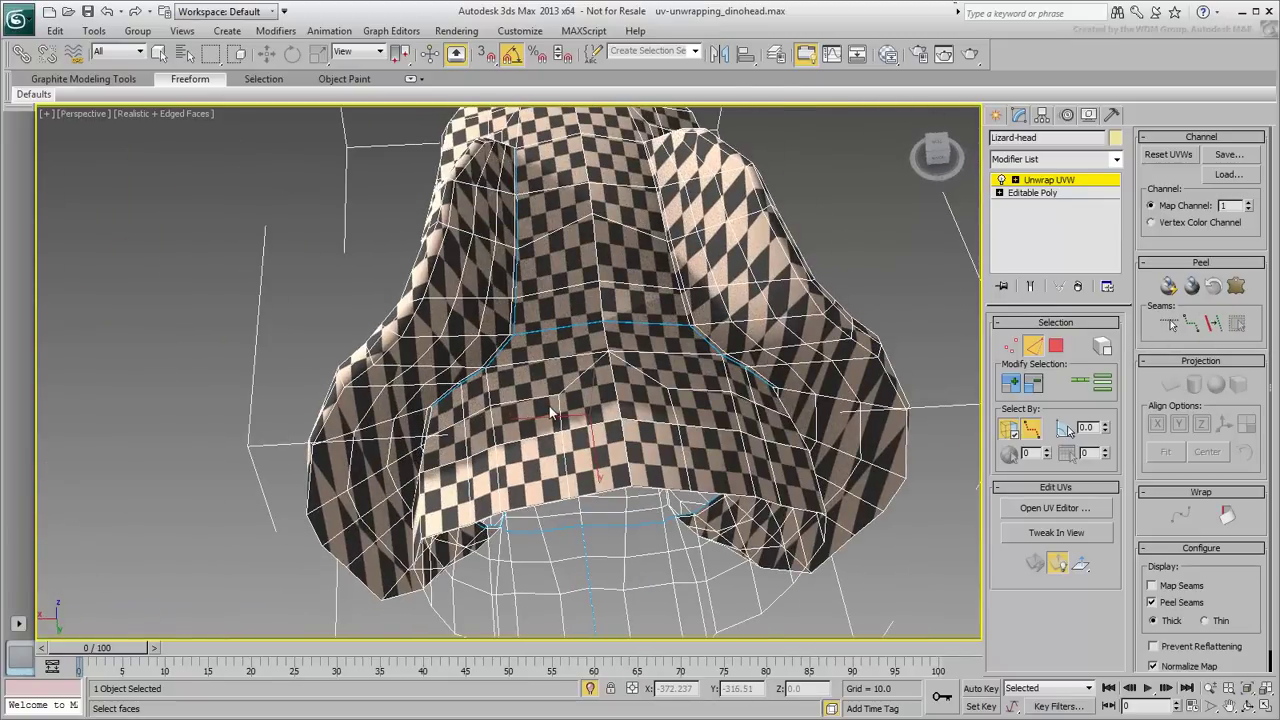
Select the edges along the left frill's outer rim, from its front tip around to the seam underneath, and convert them to seams
alt+middle_drag(534, 390, 603, 450)
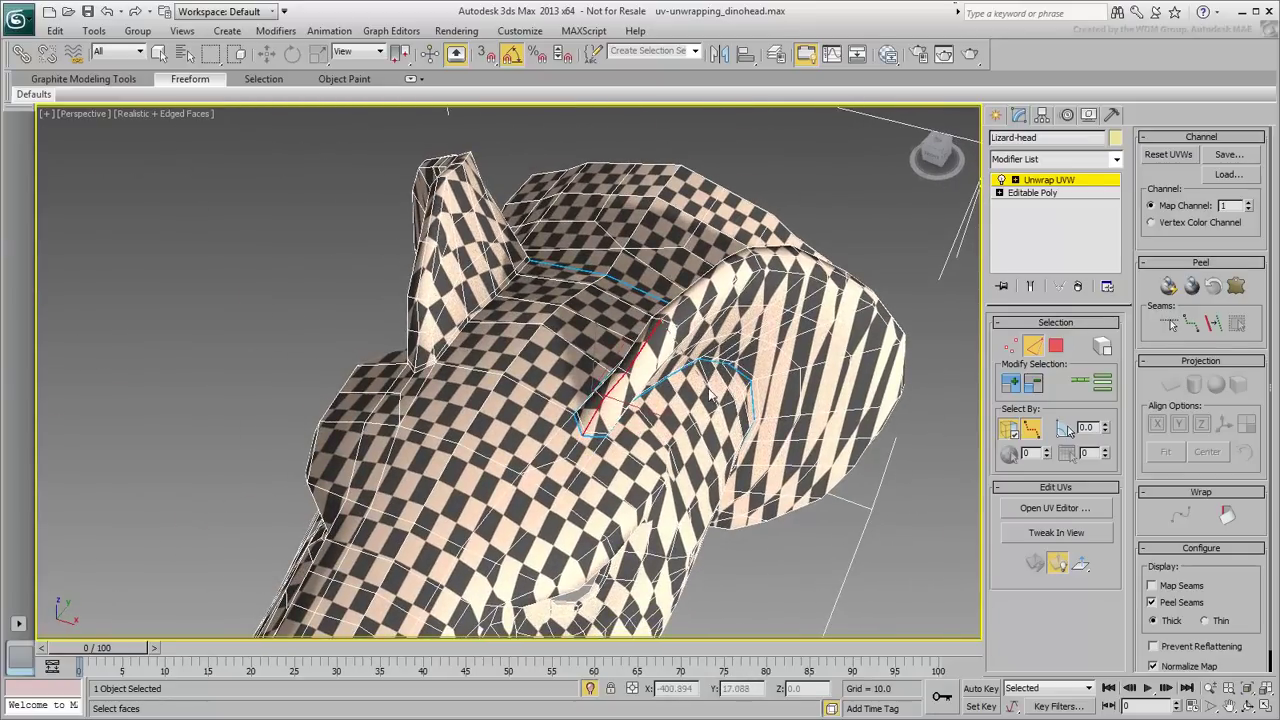
alt+middle_drag(711, 398, 501, 418)
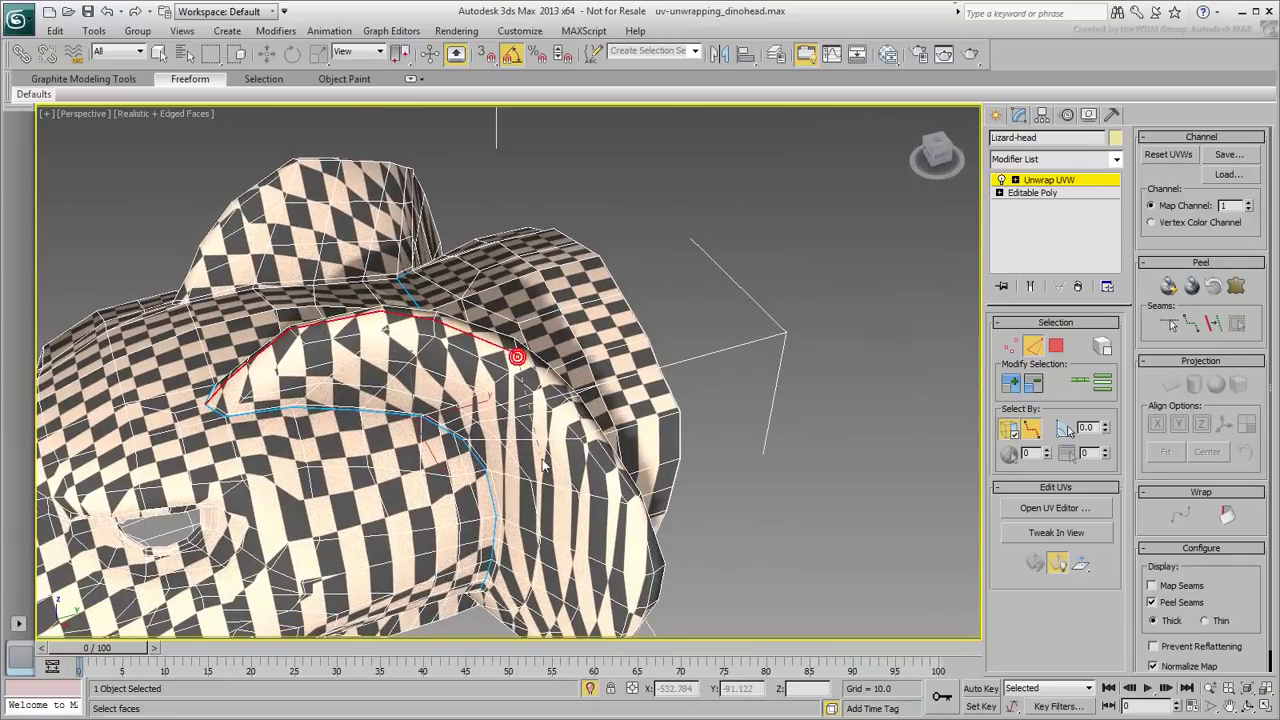
mouse_move(518, 357)
alt+middle_down()
mouse_move(563, 329)
mouse_move(530, 390)
mouse_move(607, 432)
mouse_move(597, 414)
alt+middle_up()
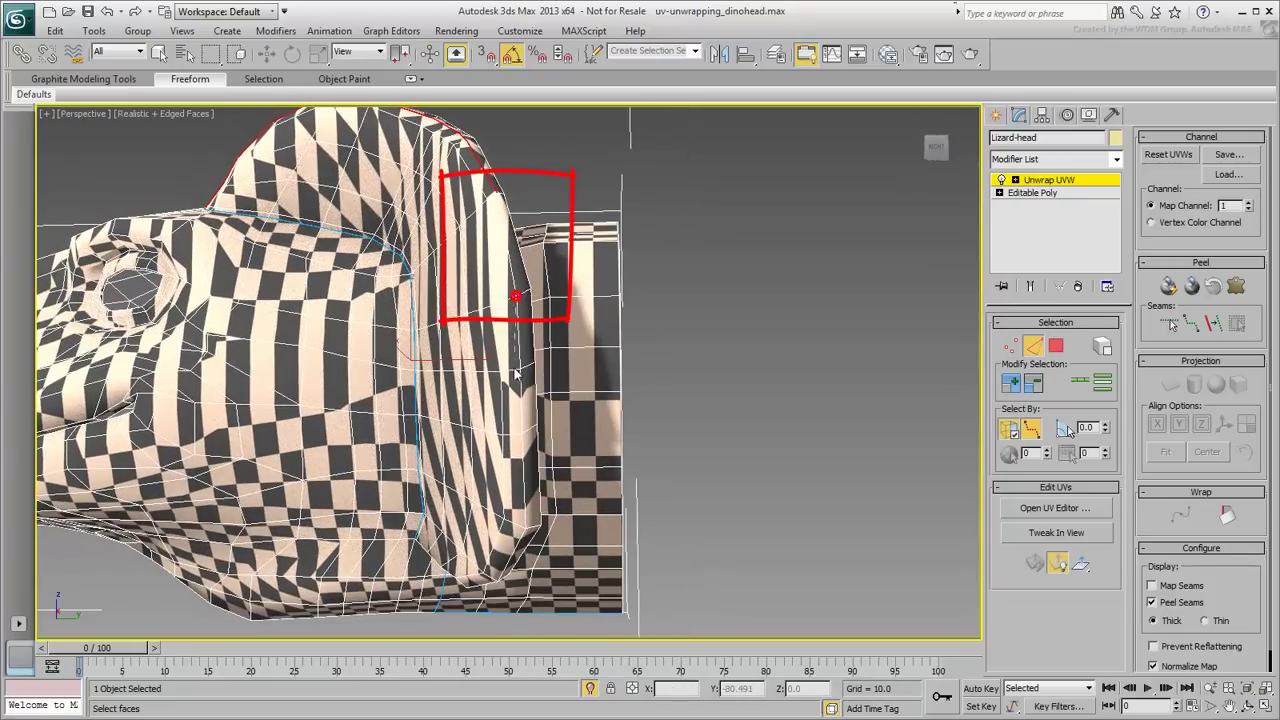
mouse_move(535, 330)
alt+middle_down()
mouse_move(458, 397)
mouse_move(440, 345)
alt+middle_up()
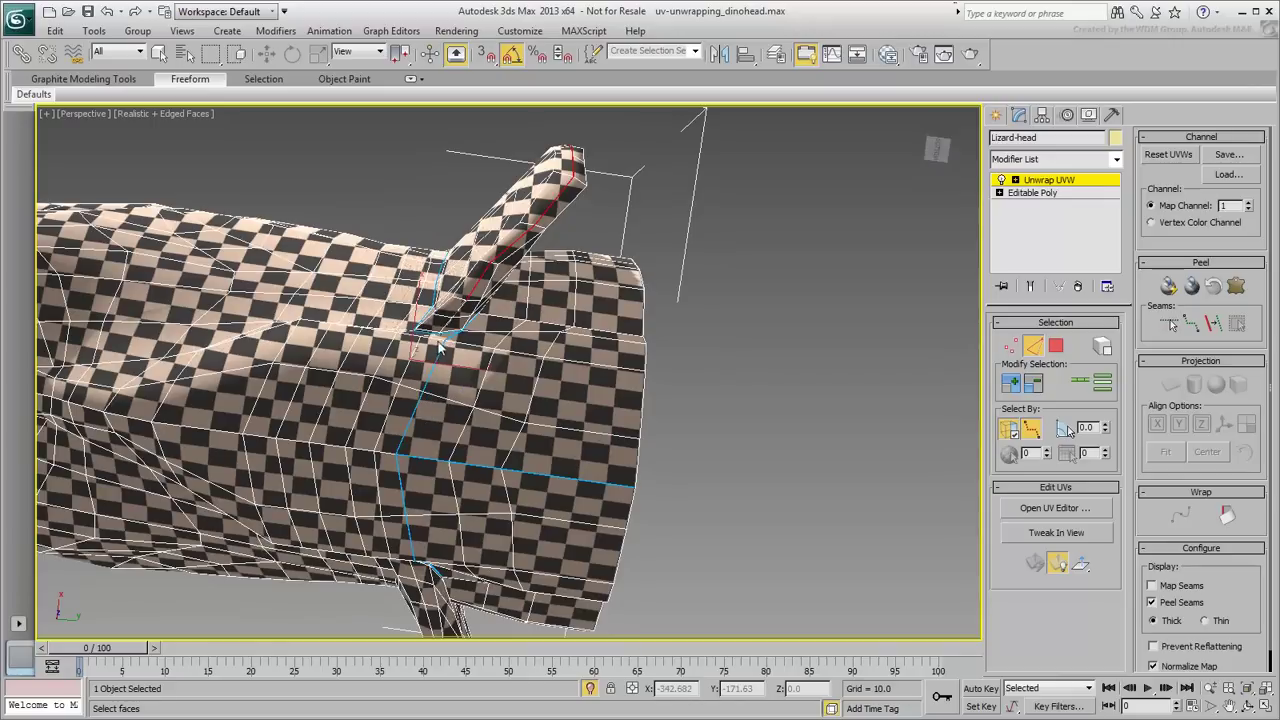
scroll(435, 362, up, 3)
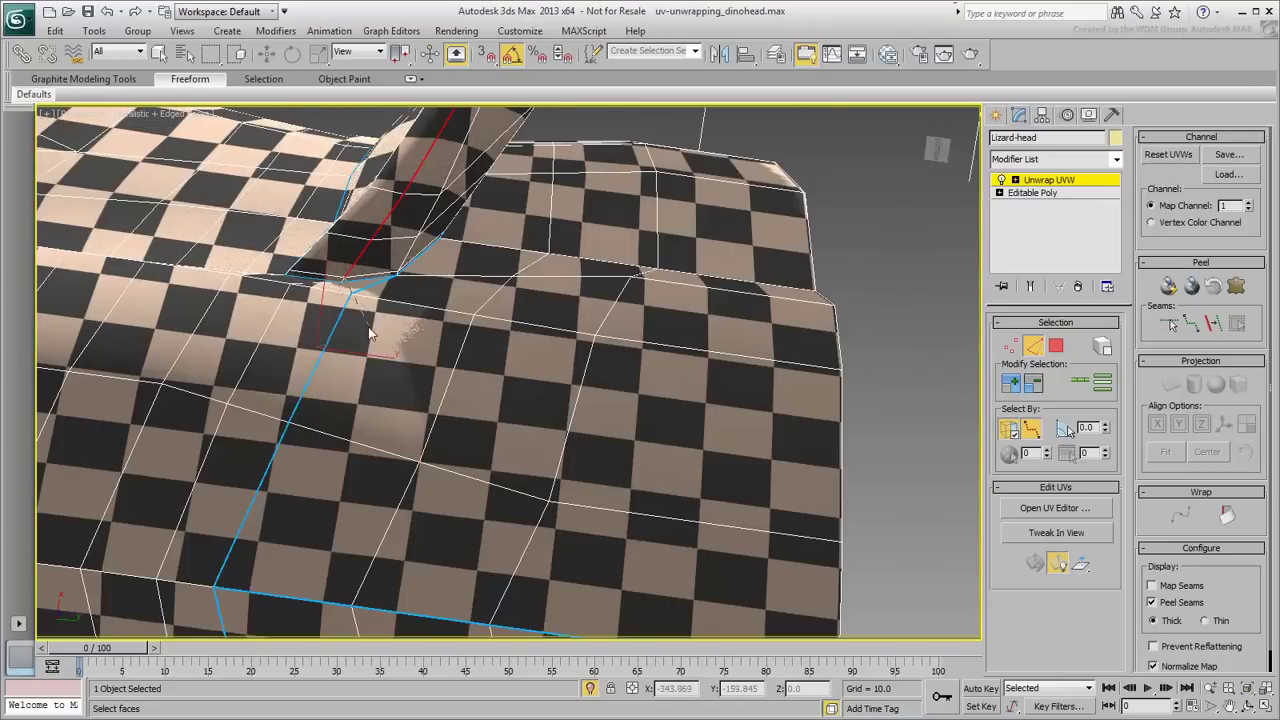
alt+middle_drag(364, 298, 533, 362)
scroll(442, 364, down, 3)
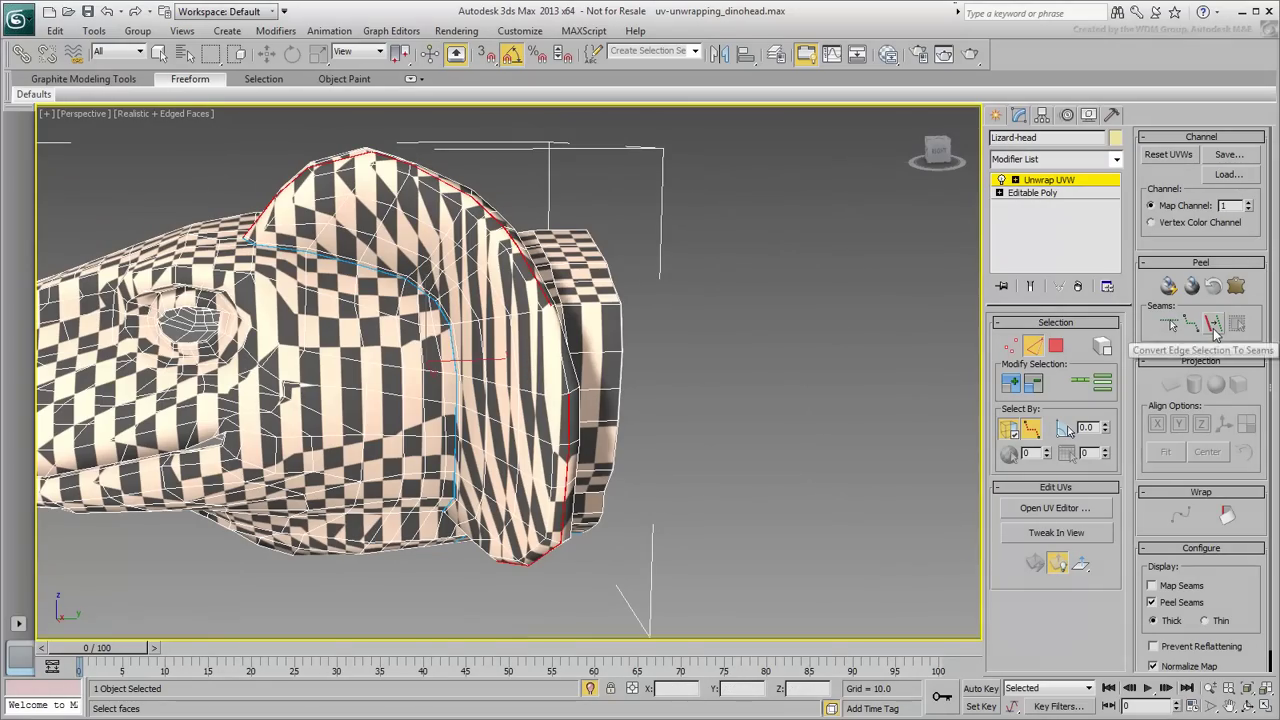
click(1206, 325)
Select edges point to point along the front base of the right frill, from its front tip down to the neck seam underneath
alt+middle_drag(634, 391, 318, 400)
scroll(560, 285, up, 6)
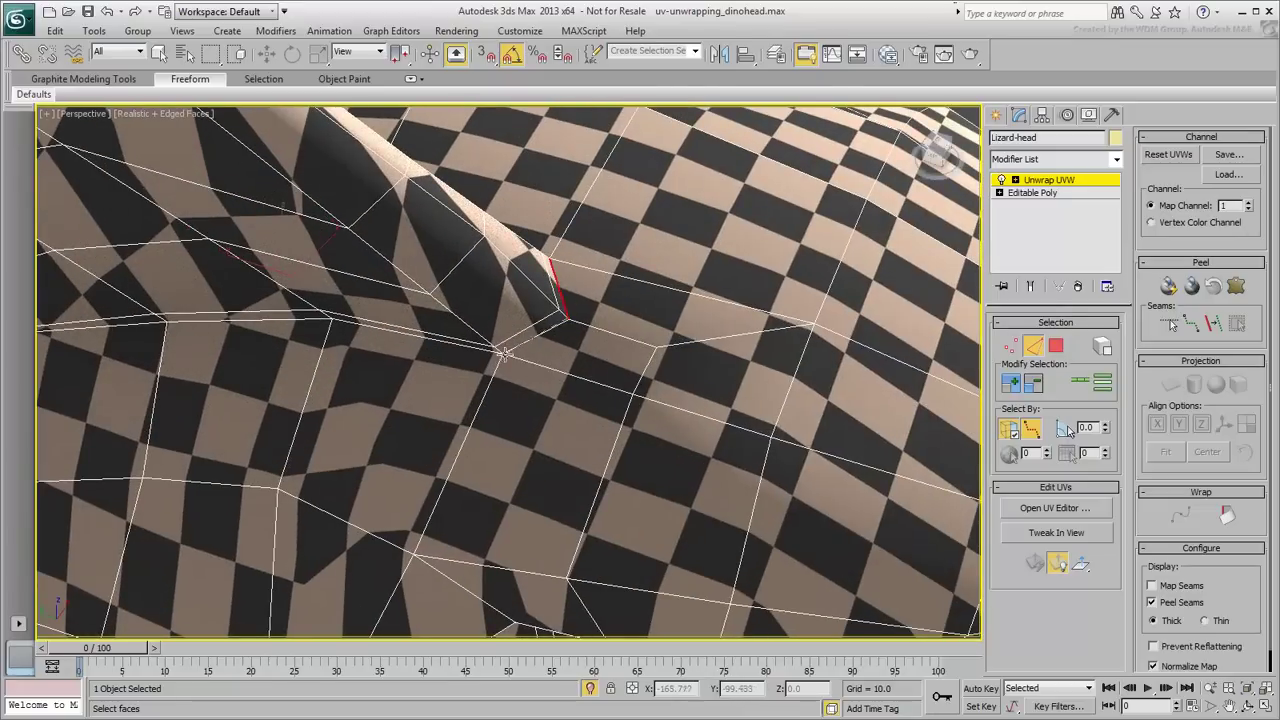
alt+middle_drag(213, 344, 427, 297)
click(492, 272)
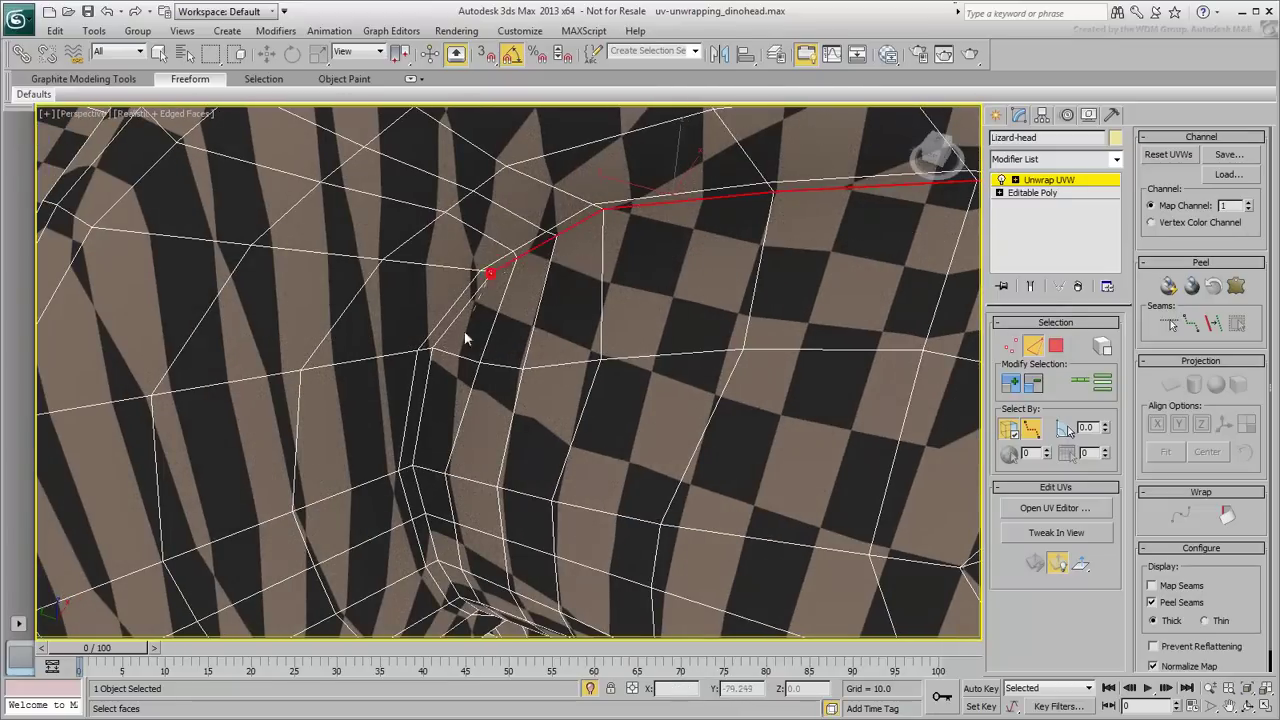
alt+middle_drag(406, 420, 398, 226)
click(372, 336)
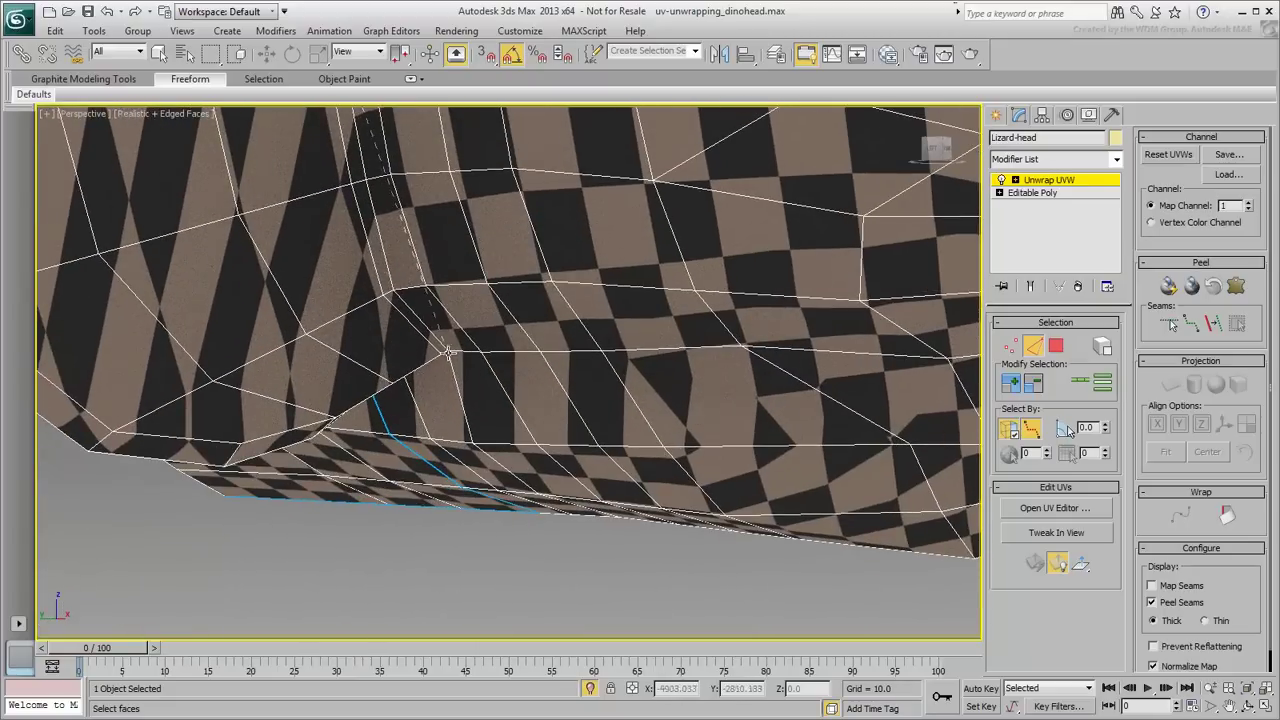
click(436, 343)
alt+middle_drag(412, 395, 467, 297)
scroll(395, 369, up, 3)
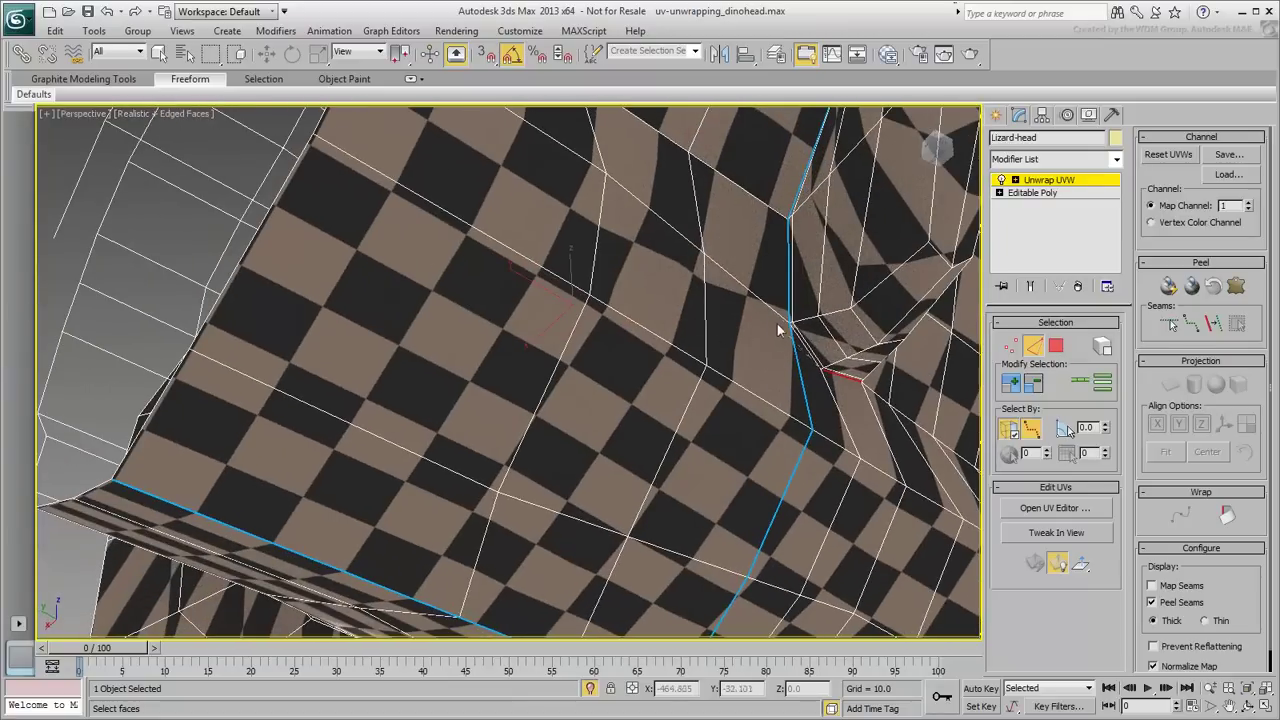
Select the edges along the inner base of the right frill up to the neck seam and convert the frill's base selection to seams
scroll(679, 377, down, 6)
alt+middle_drag(609, 384, 550, 272)
scroll(550, 271, up, 5)
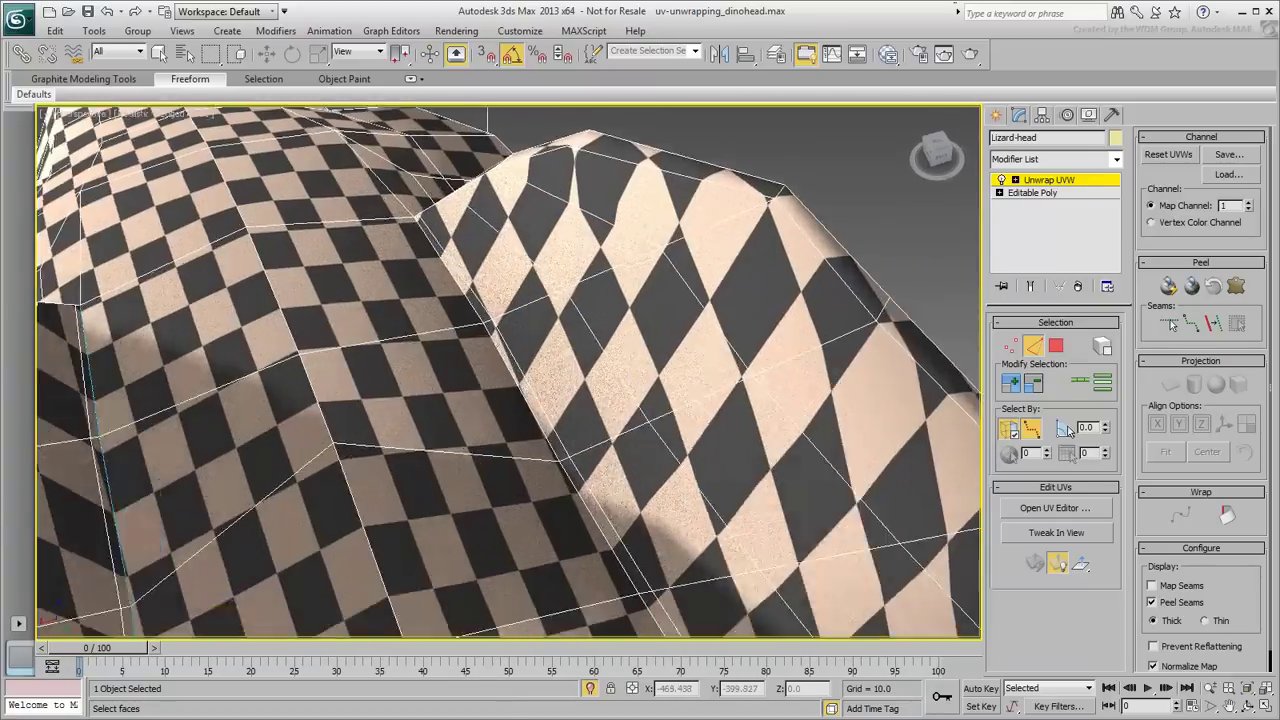
scroll(550, 271, down, 1)
alt+middle_drag(441, 256, 343, 250)
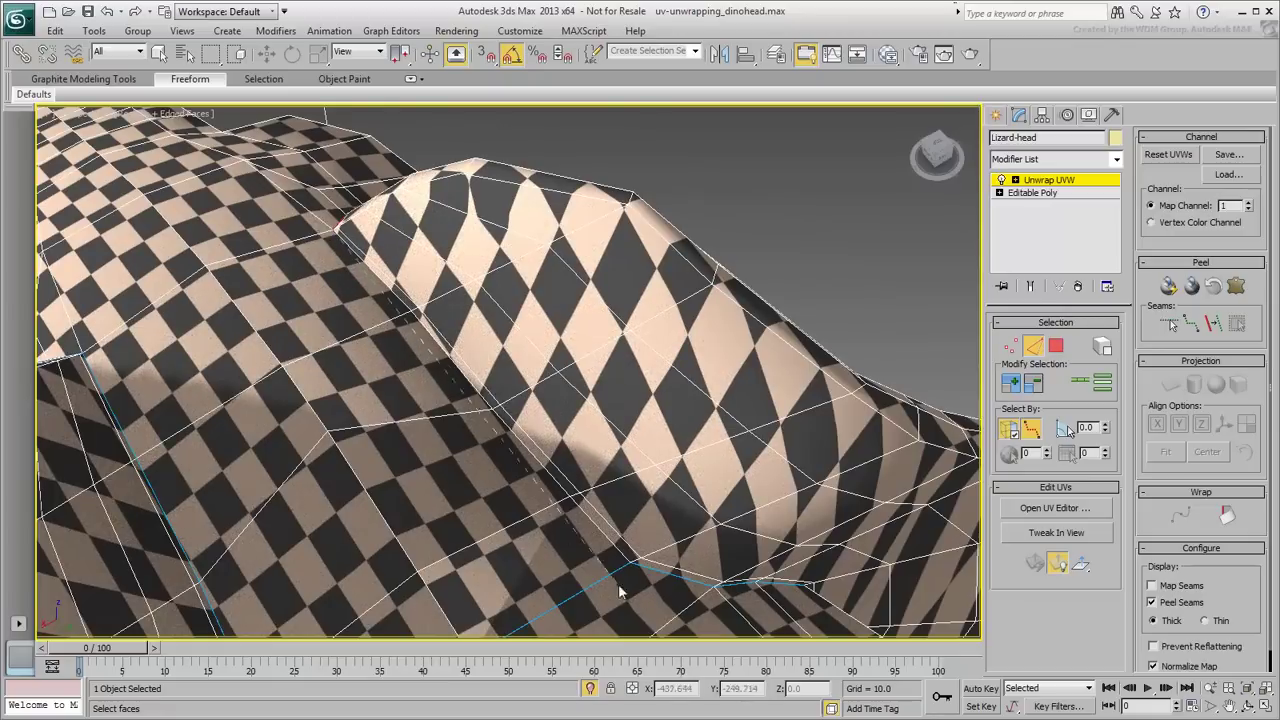
scroll(348, 366, down, 5)
alt+middle_drag(390, 394, 430, 413)
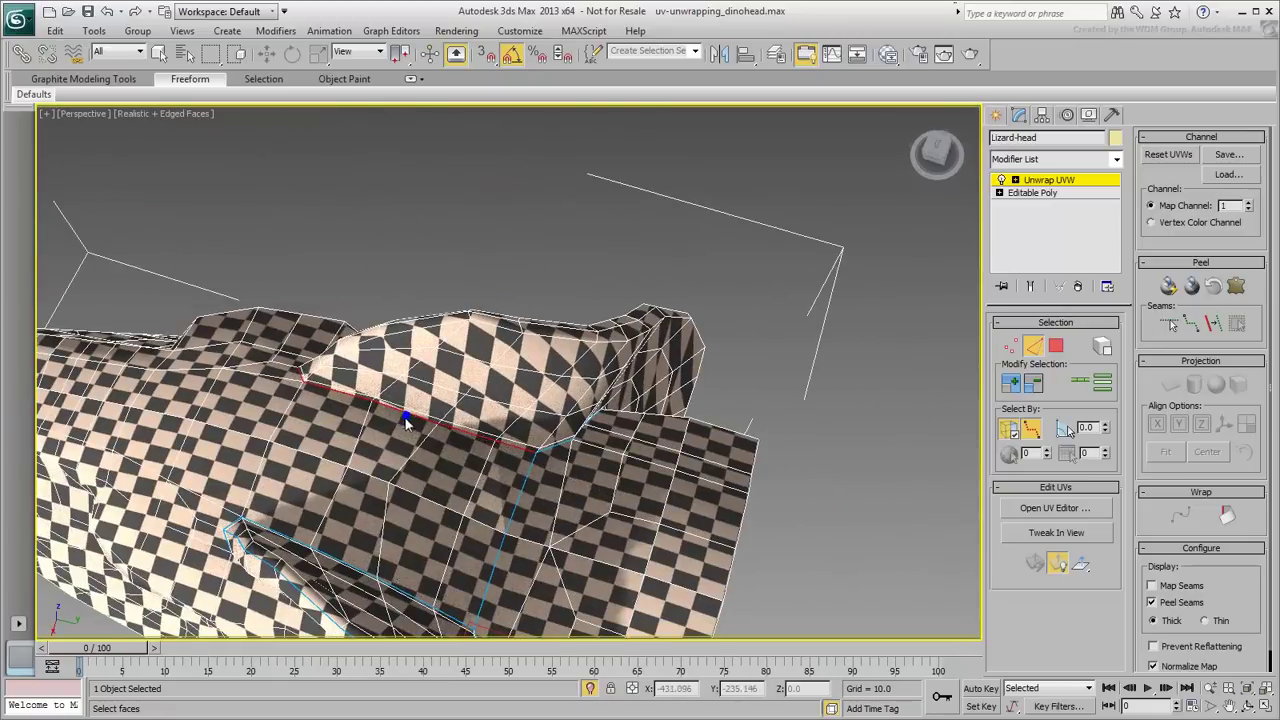
click(1213, 325)
Select the edges along the right frill's outer rim, from its front tip around to the seam underneath, and convert them to seams
alt+middle_drag(686, 400, 260, 446)
middle_drag(260, 446, 485, 441)
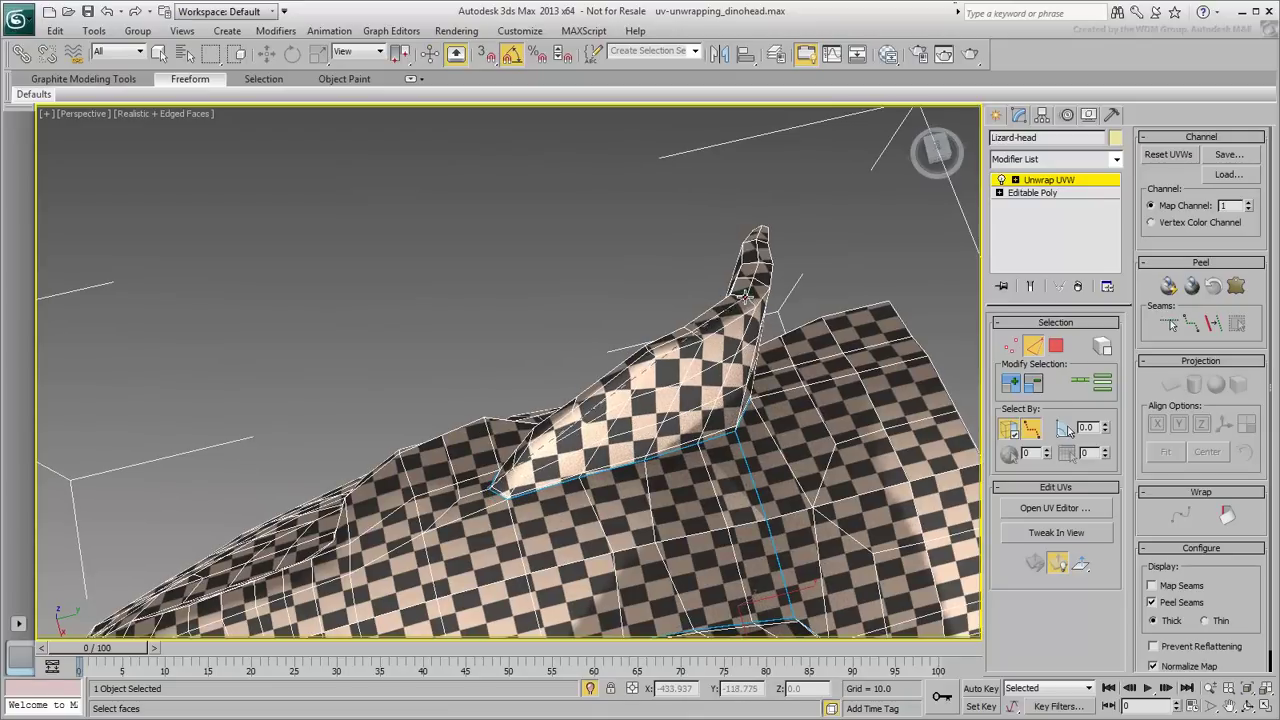
alt+middle_drag(745, 297, 498, 412)
alt+middle_drag(335, 493, 427, 248)
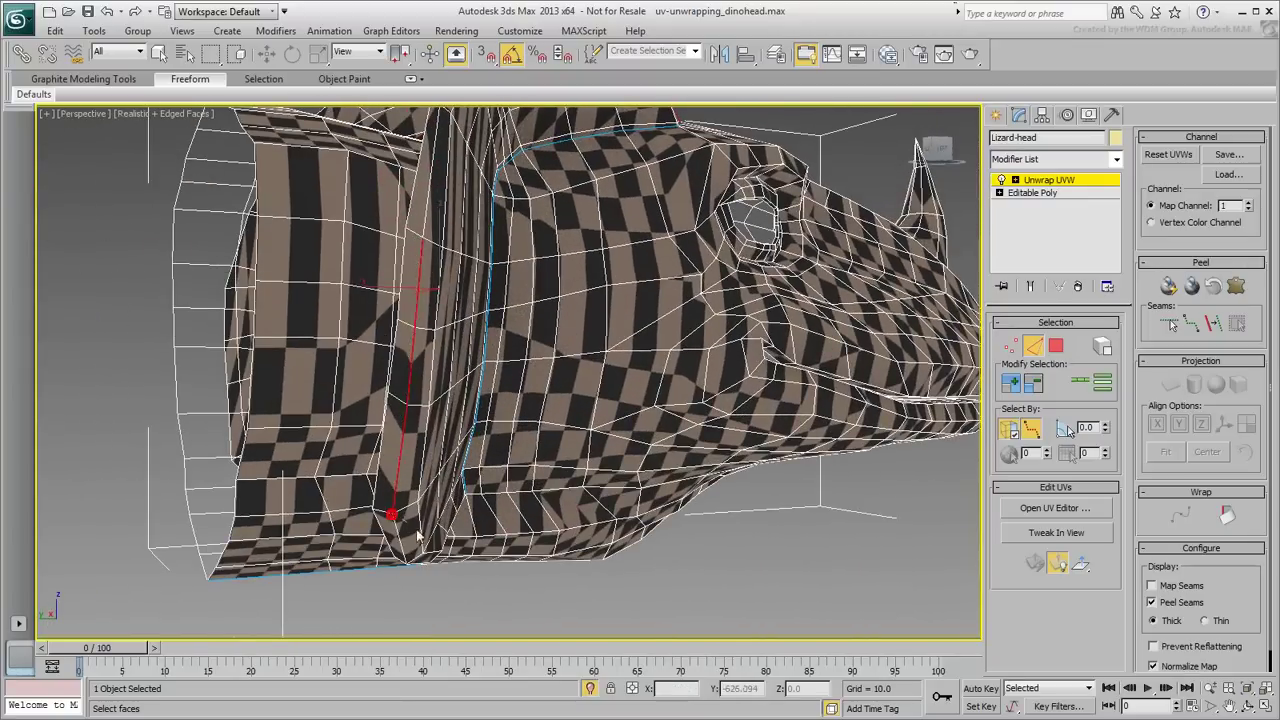
alt+middle_drag(418, 538, 340, 284)
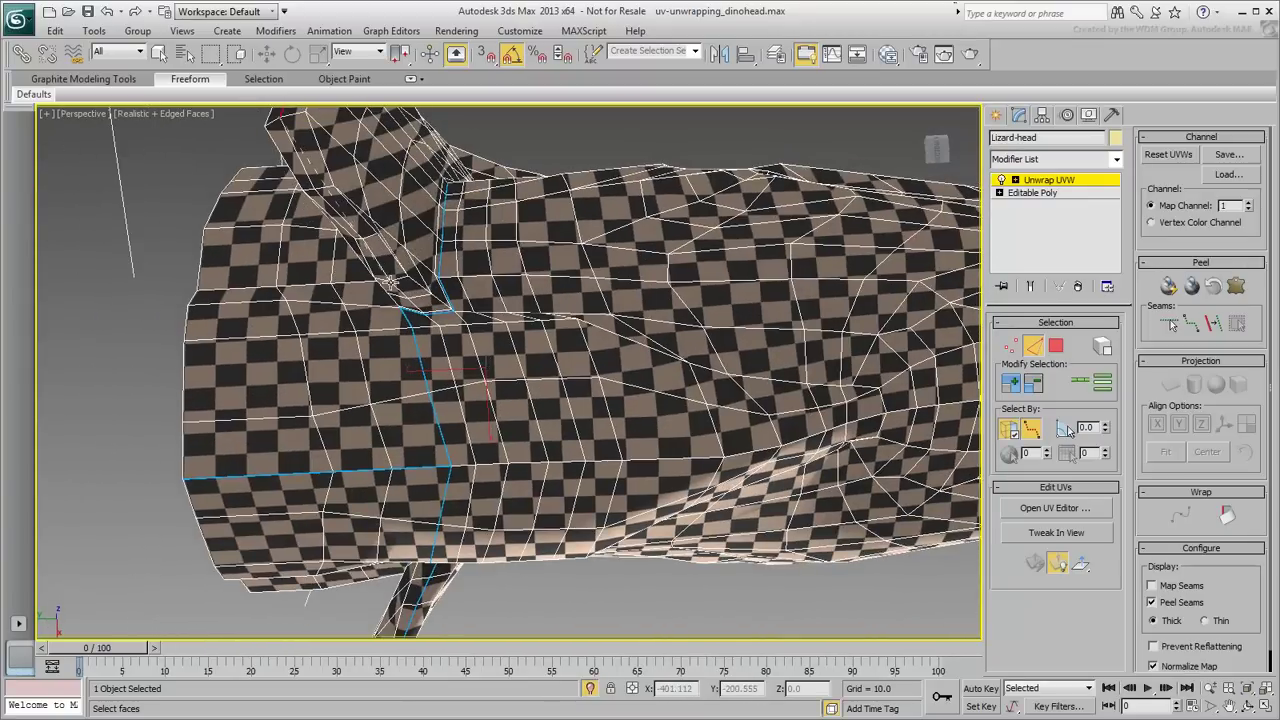
scroll(390, 283, up, 10)
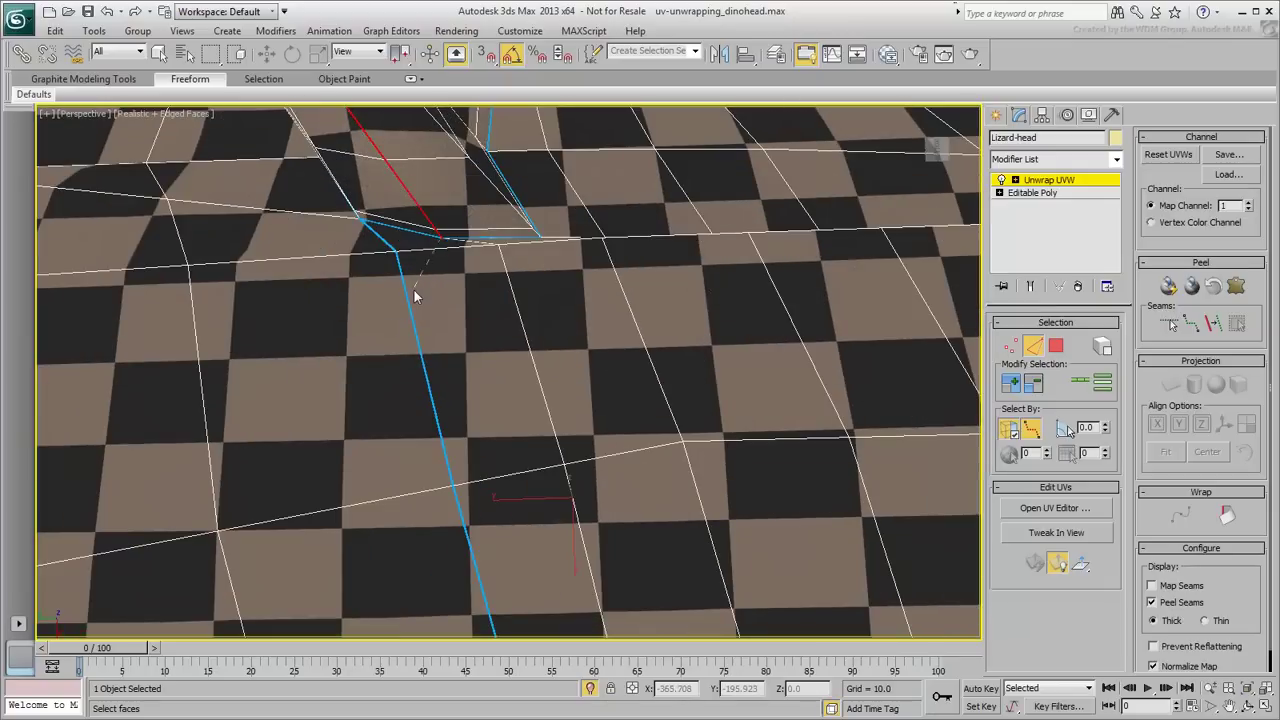
scroll(415, 292, down, 10)
alt+middle_drag(423, 323, 560, 468)
click(1208, 325)
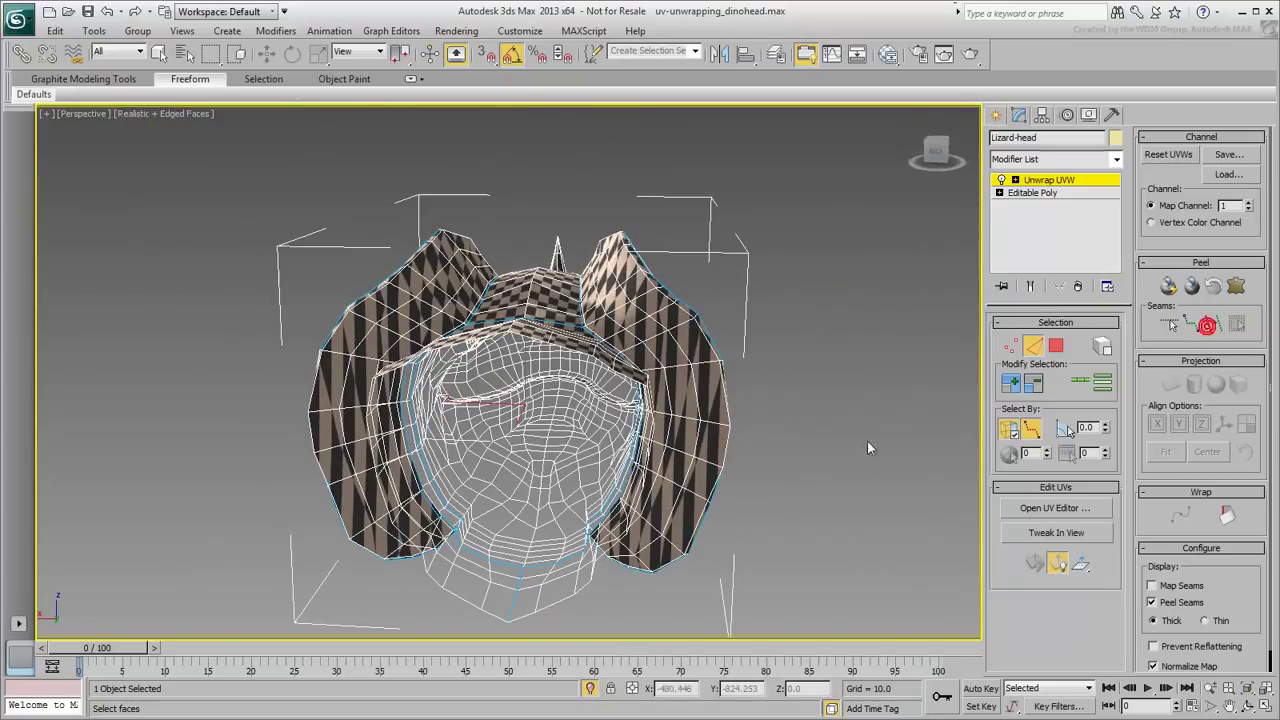
Select edges point to point around the front of the horn's base
alt+middle_drag(868, 448, 575, 580)
middle_drag(733, 519, 535, 485)
scroll(502, 345, up, 4)
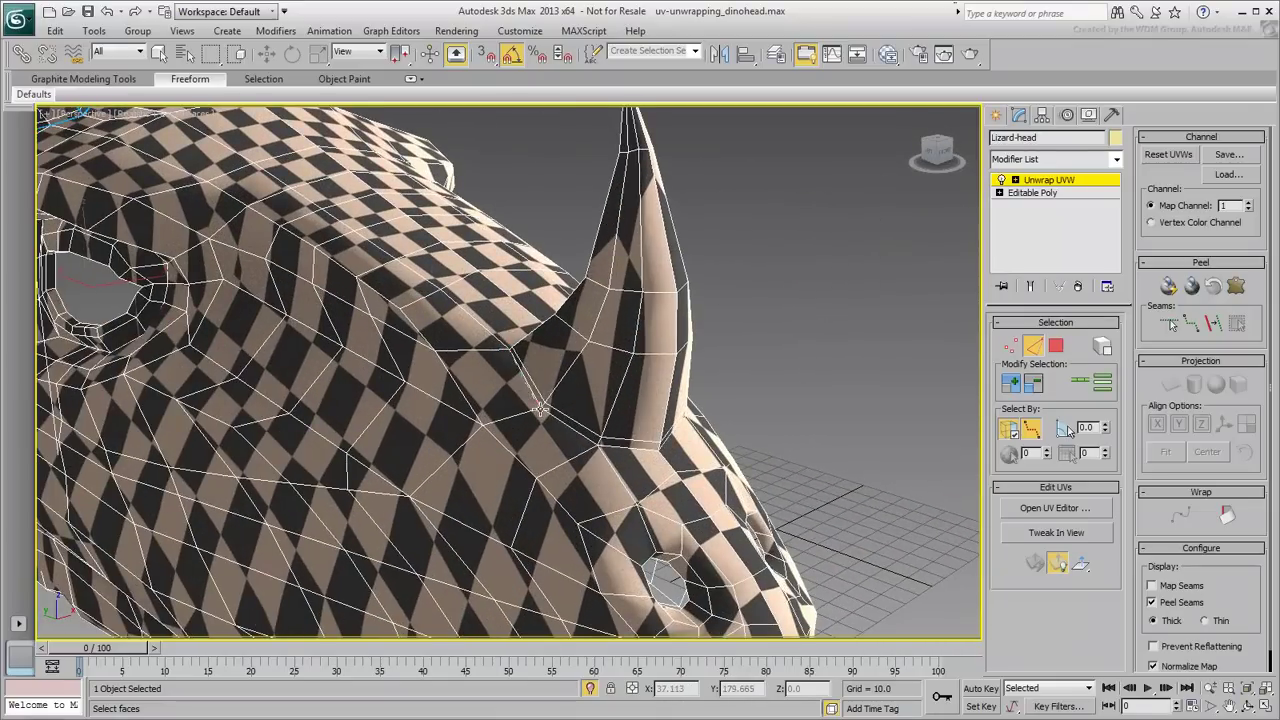
click(540, 408)
click(661, 449)
alt+middle_drag(661, 449, 620, 463)
middle_drag(508, 408, 535, 424)
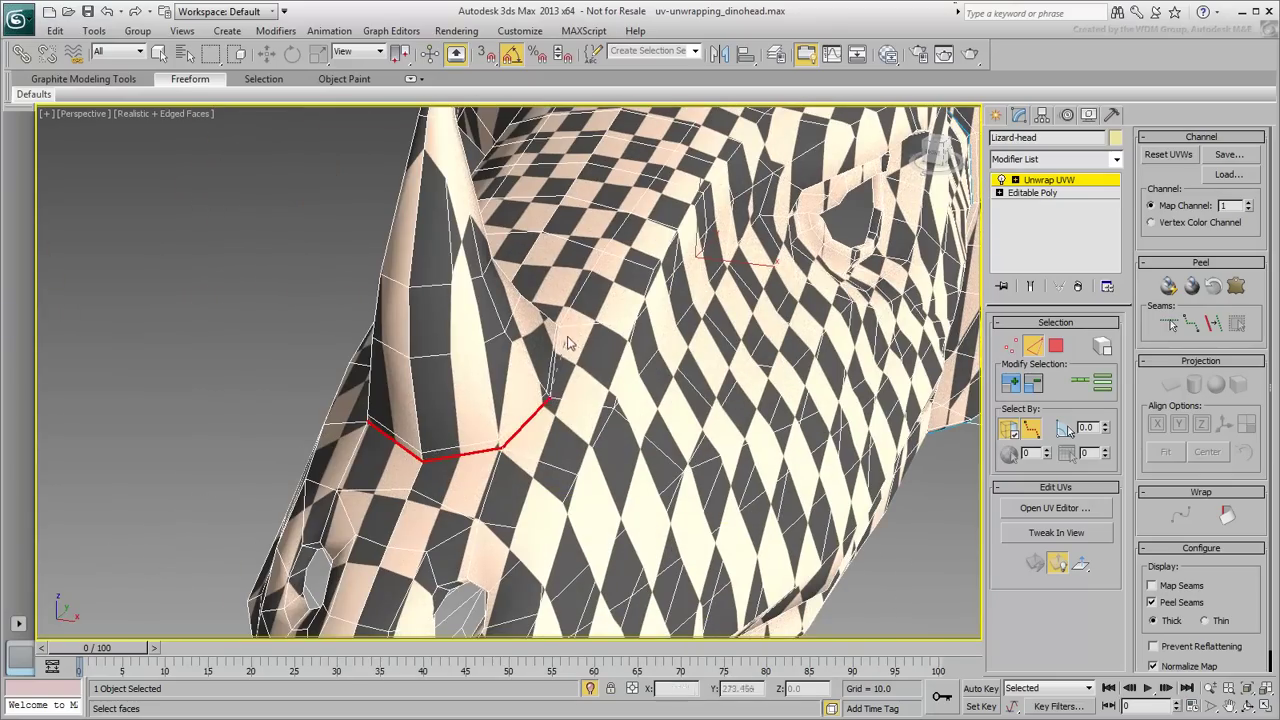
Continue the edge selection around the back of the horn's base to close the loop, and convert it to seams
alt+middle_drag(560, 328, 398, 284)
middle_drag(348, 234, 437, 355)
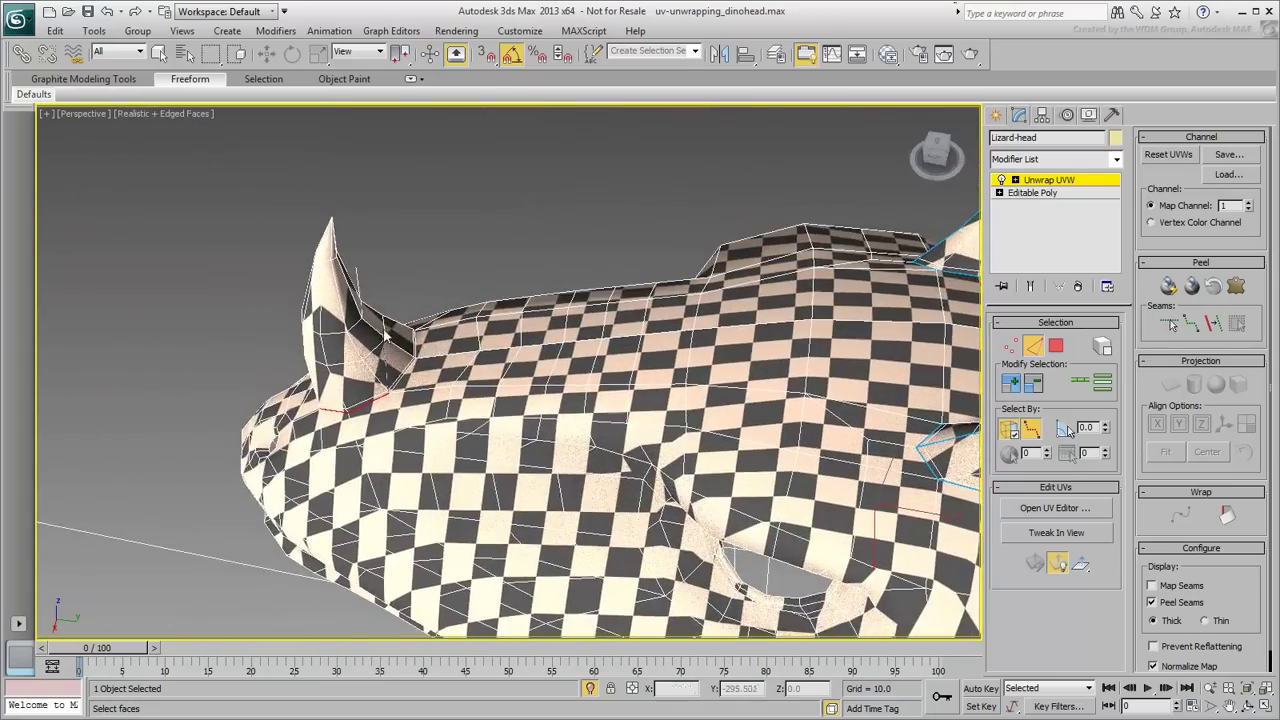
scroll(372, 347, up, 5)
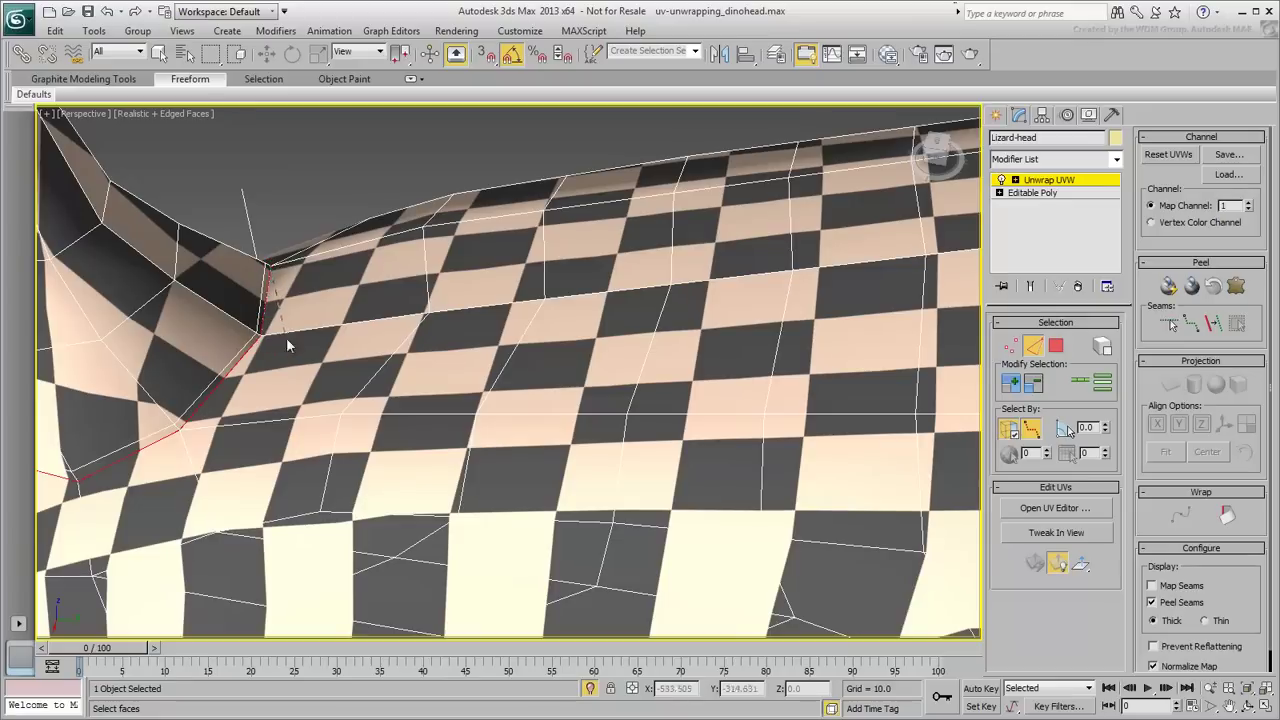
scroll(290, 344, down, 3)
middle_drag(290, 344, 360, 371)
alt+middle_drag(498, 382, 470, 392)
scroll(518, 304, down, 3)
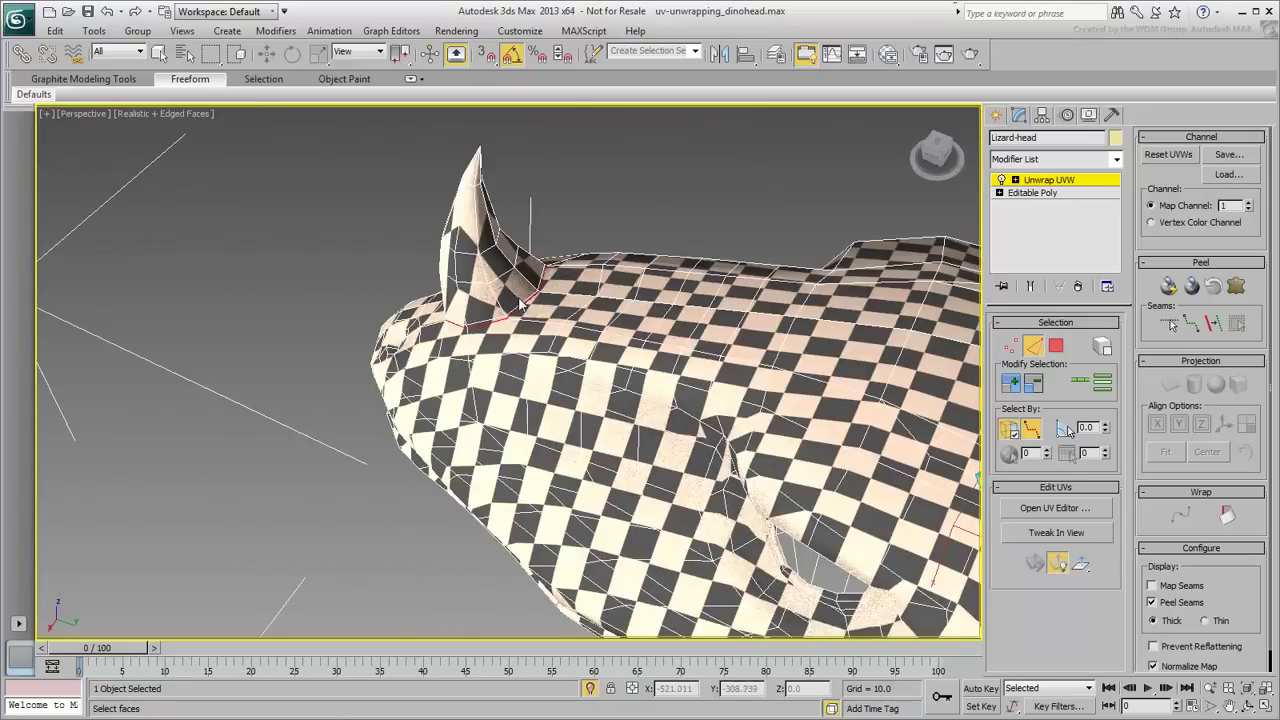
alt+middle_drag(520, 305, 485, 370)
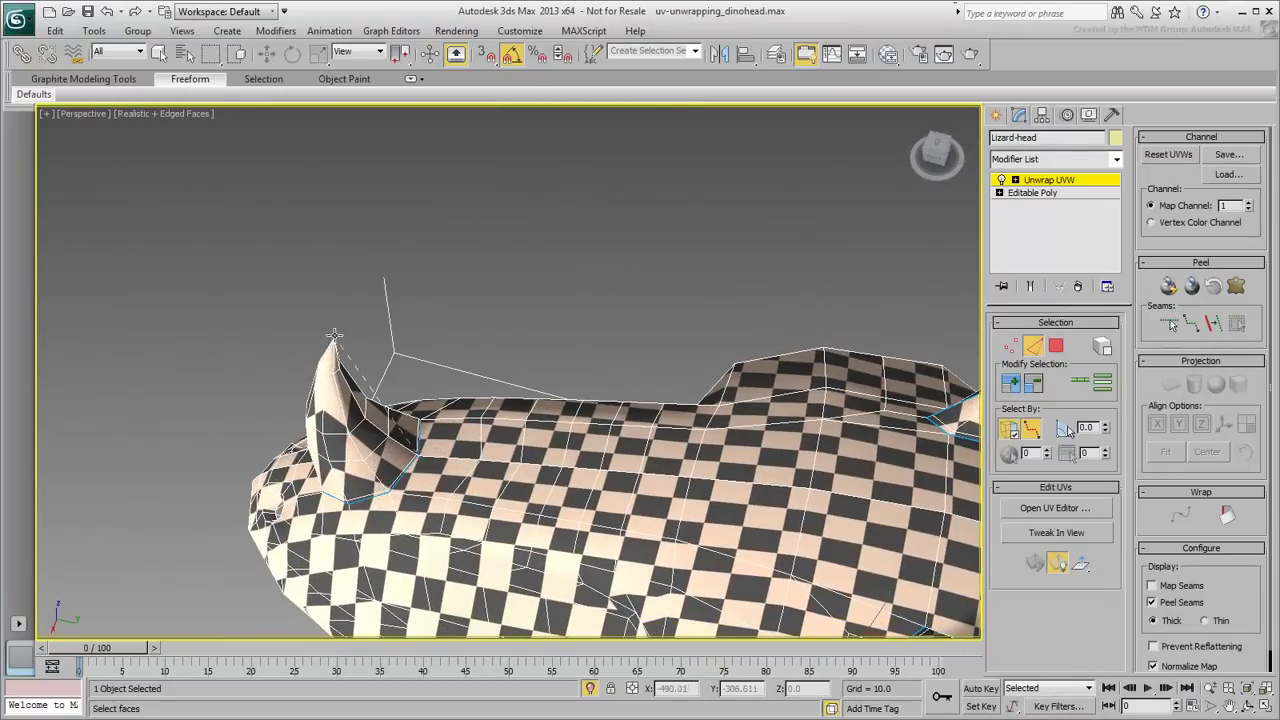
Select the edges along the back of the horn, from its tip to the base seam, and convert them to seams
click(1213, 325)
scroll(413, 430, up, 5)
alt+middle_drag(413, 430, 440, 434)
scroll(450, 440, down, 7)
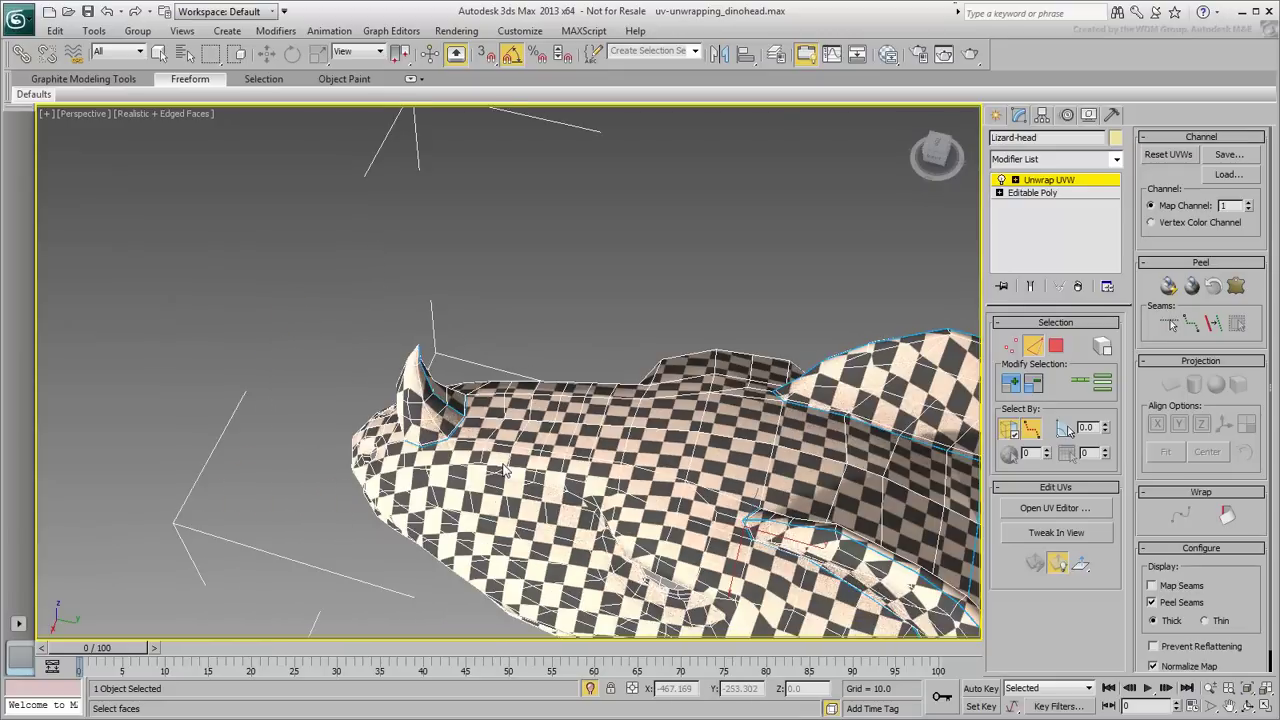
Select edges point to point from the mouth corner on the dinosaur's left side back to the frill's base seam
alt+middle_drag(662, 544, 583, 460)
middle_drag(555, 520, 563, 449)
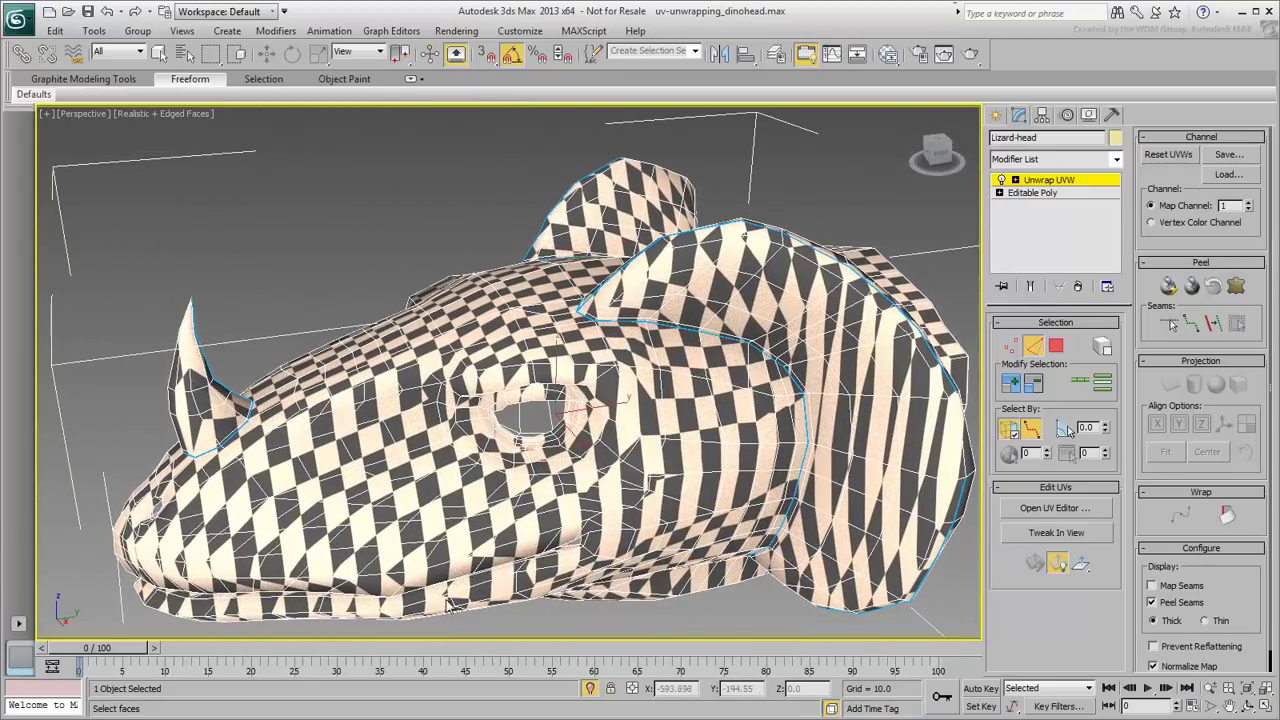
middle_drag(665, 529, 568, 455)
scroll(593, 469, up, 8)
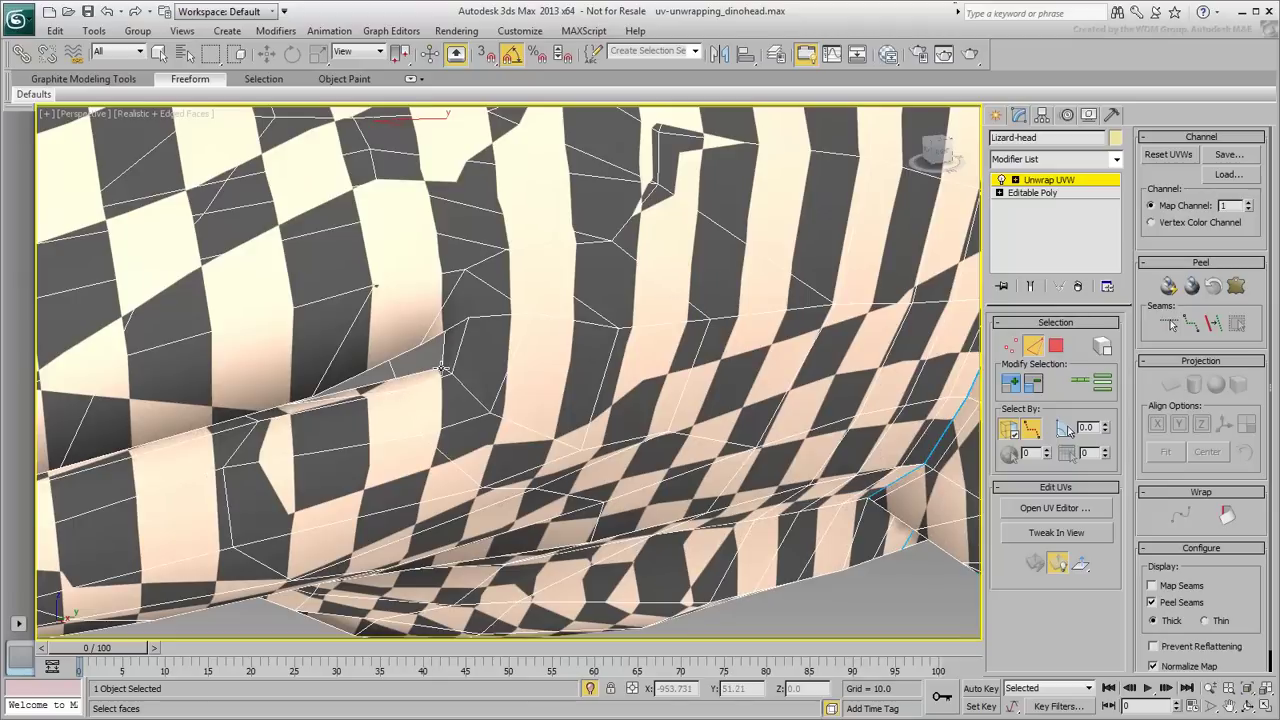
click(580, 448)
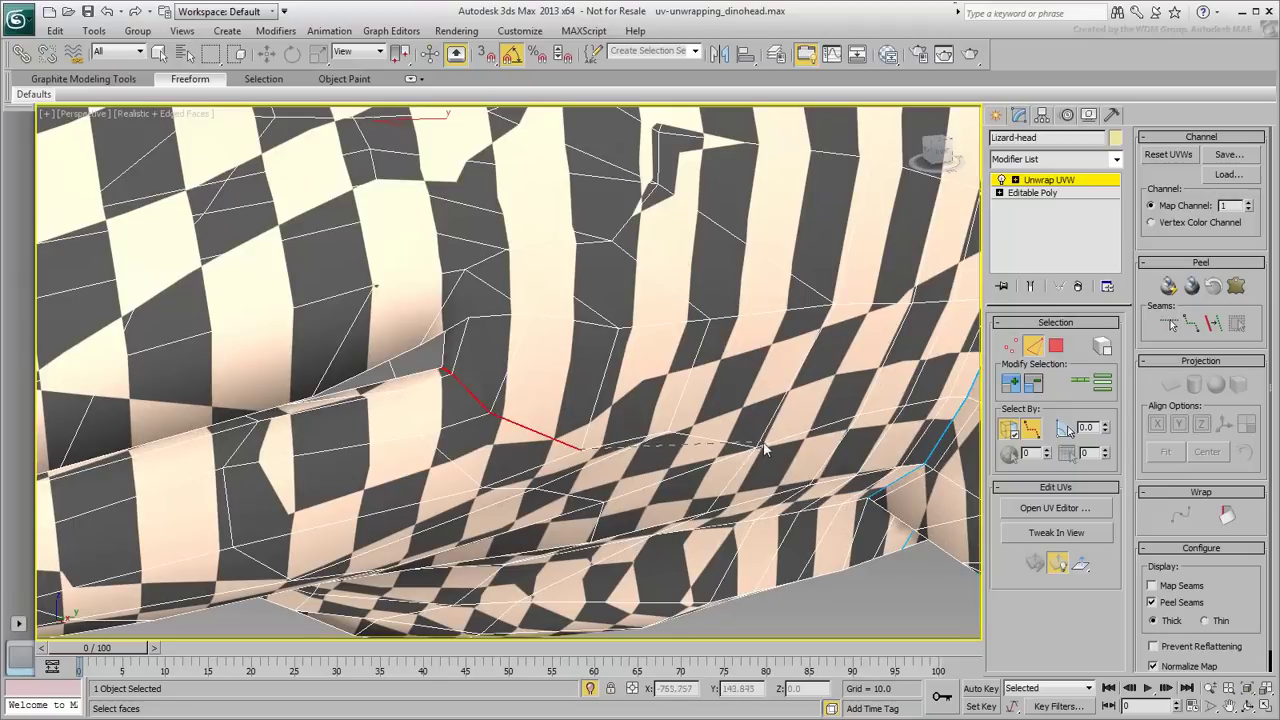
click(968, 400)
Check the selected path behind the mouth corner in wireframe and convert it to a seam
middle_drag(676, 444, 553, 457)
key(F4)
key(F4)
key(F3)
key(F3)
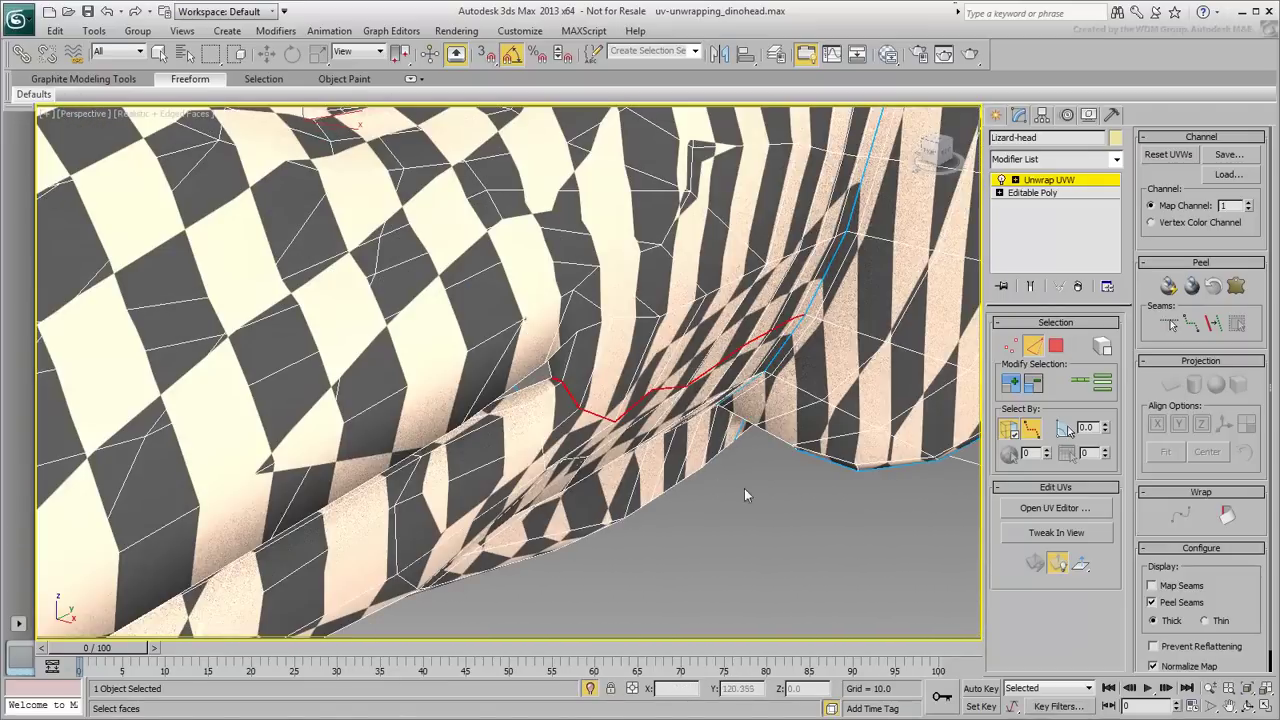
click(1212, 323)
middle_drag(565, 449, 621, 439)
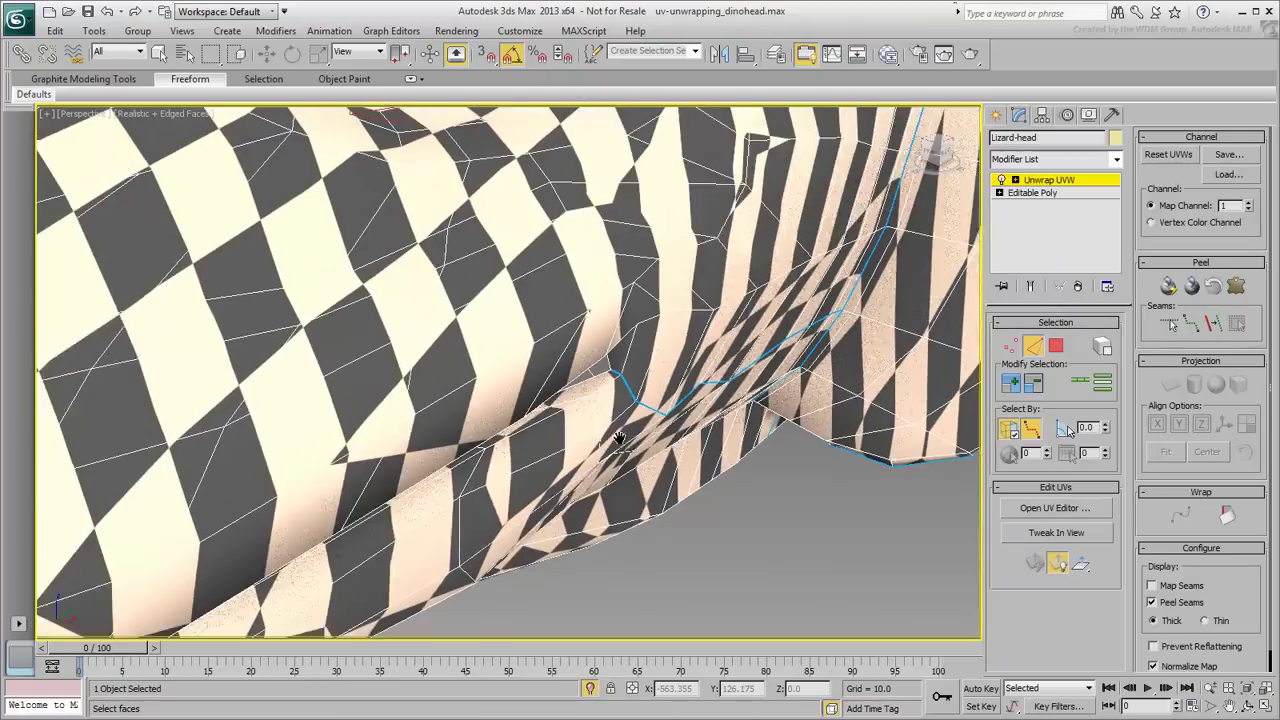
Select the edges from the opposite mouth corner back to that side's frill base seam and convert them to seams
scroll(621, 439, down, 3)
alt+middle_drag(492, 442, 676, 438)
scroll(405, 390, up, 4)
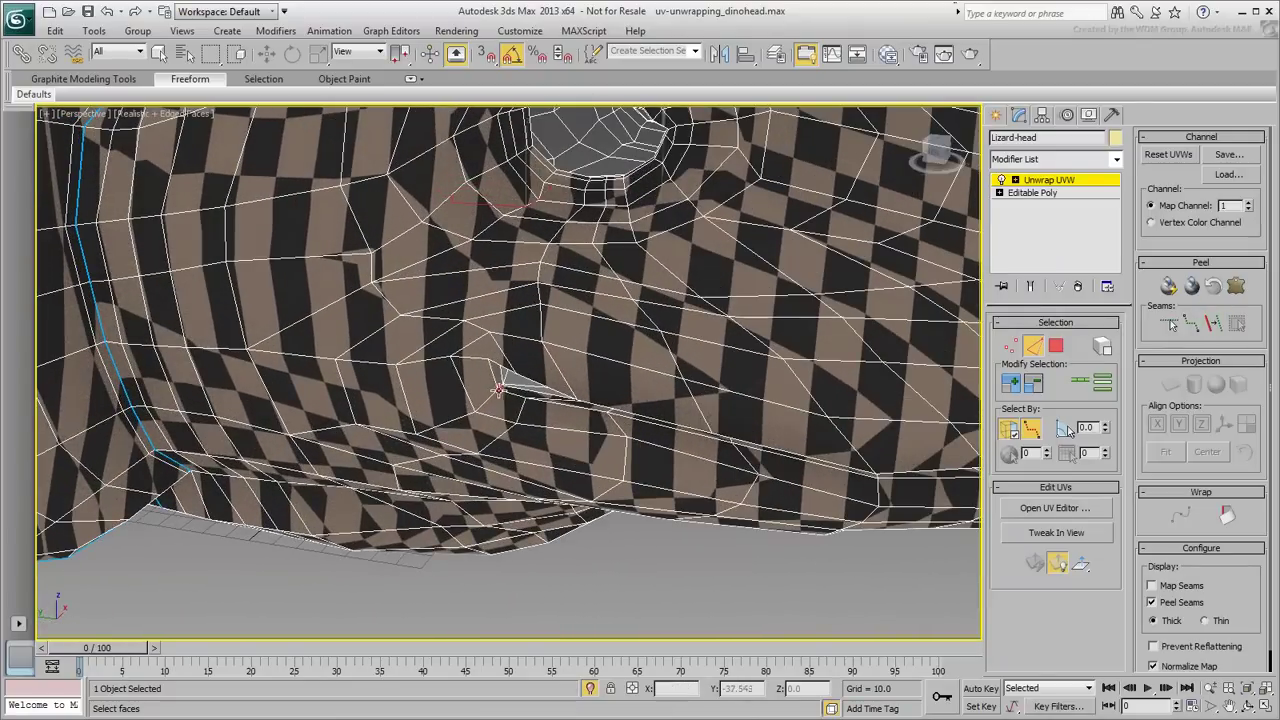
click(418, 432)
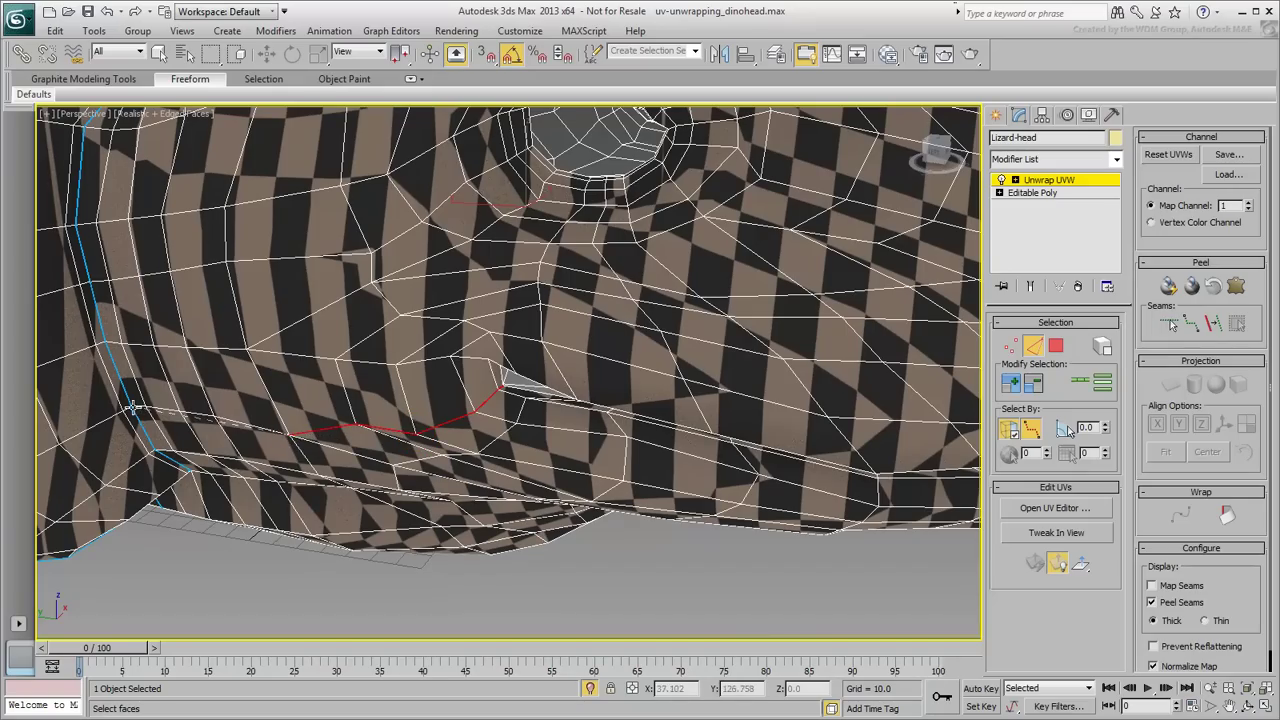
key(F3)
mouse_move(506, 509)
alt+middle_down()
mouse_move(340, 497)
mouse_move(506, 490)
alt+middle_up()
key(F3)
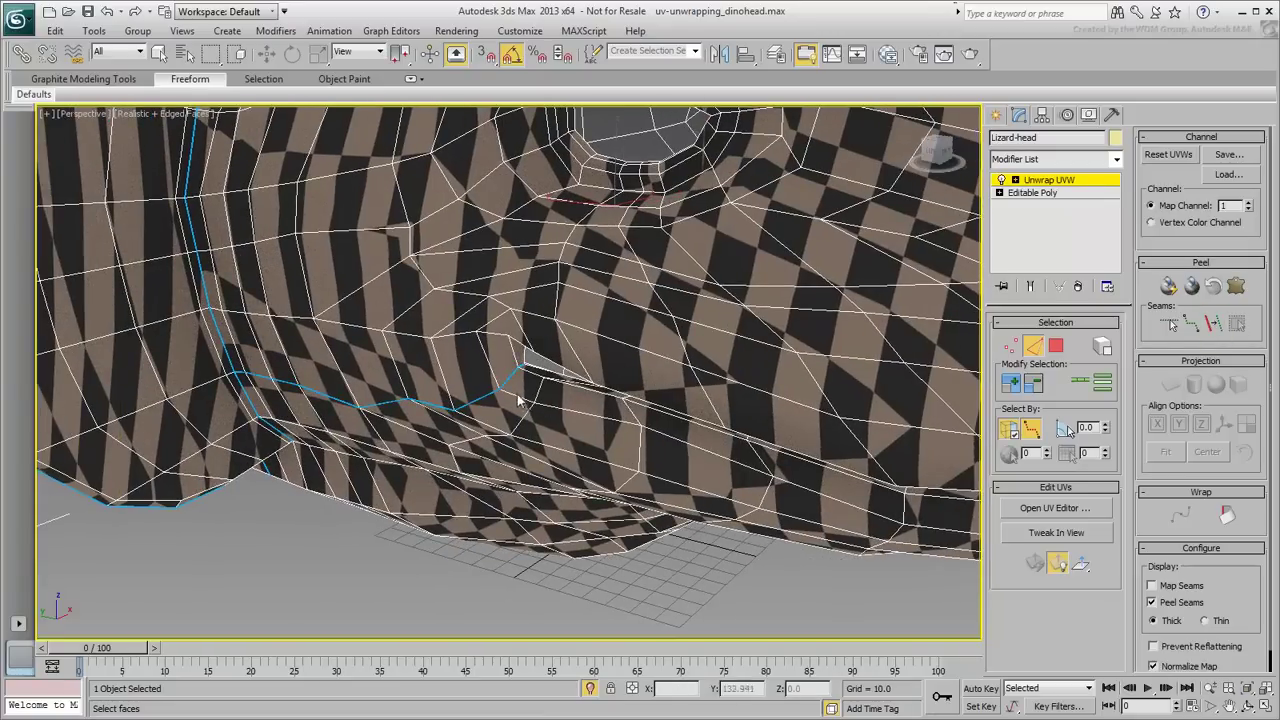
Turn off the edged faces display to review the seams and checker pattern on the whole head
scroll(504, 402, down, 5)
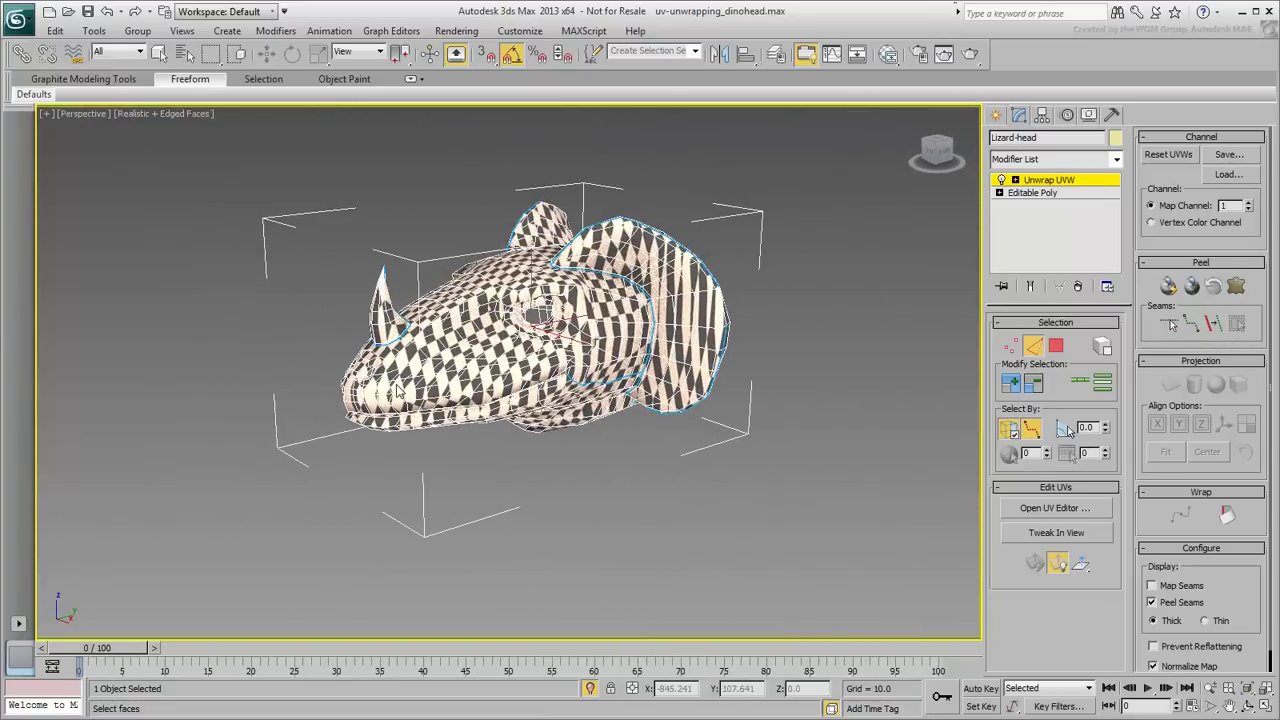
key(F4)
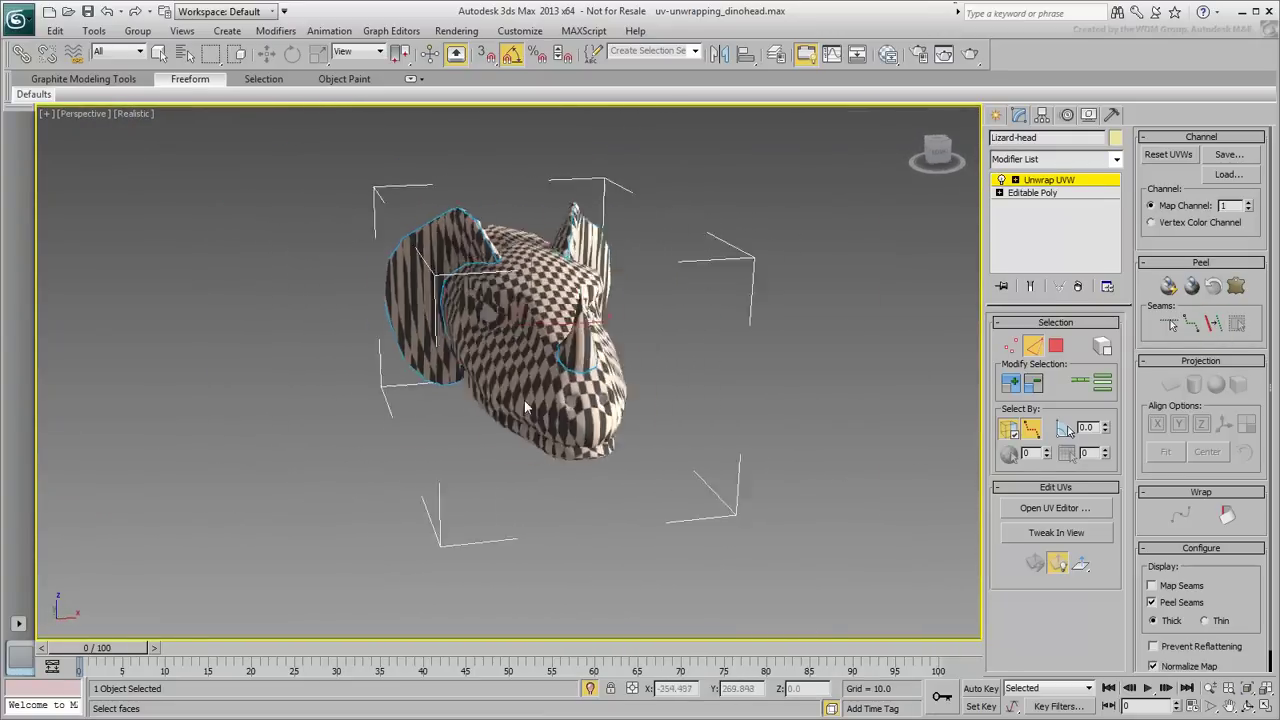